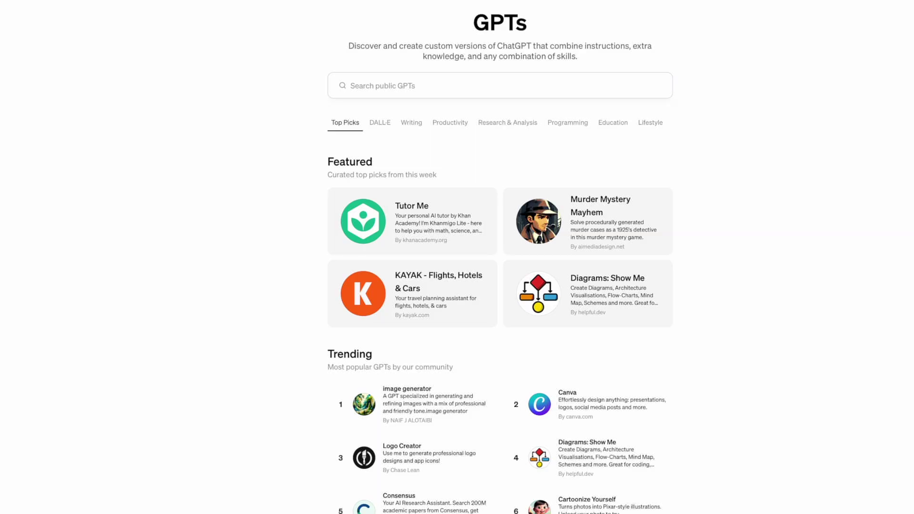
Step: Search the public GPTs for "vid"
scroll(499, 257, "down", 15)
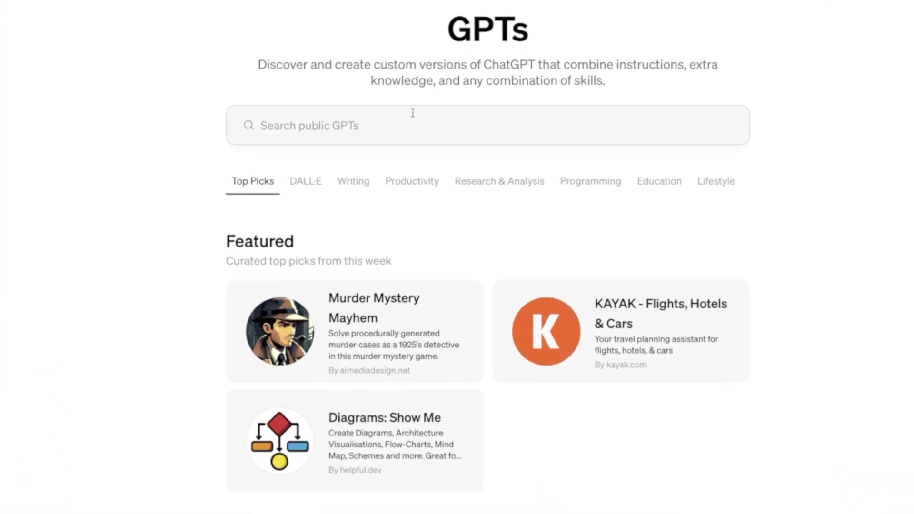
left_click(802, 175)
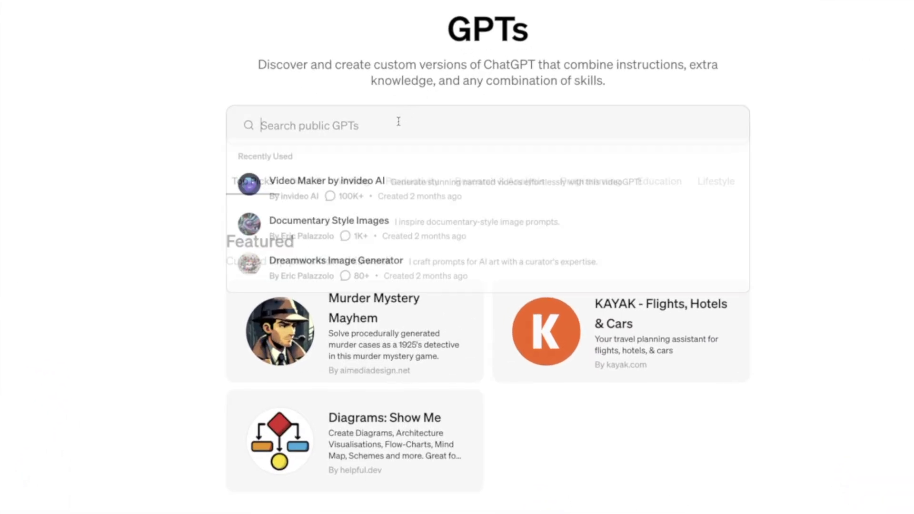
type("vid")
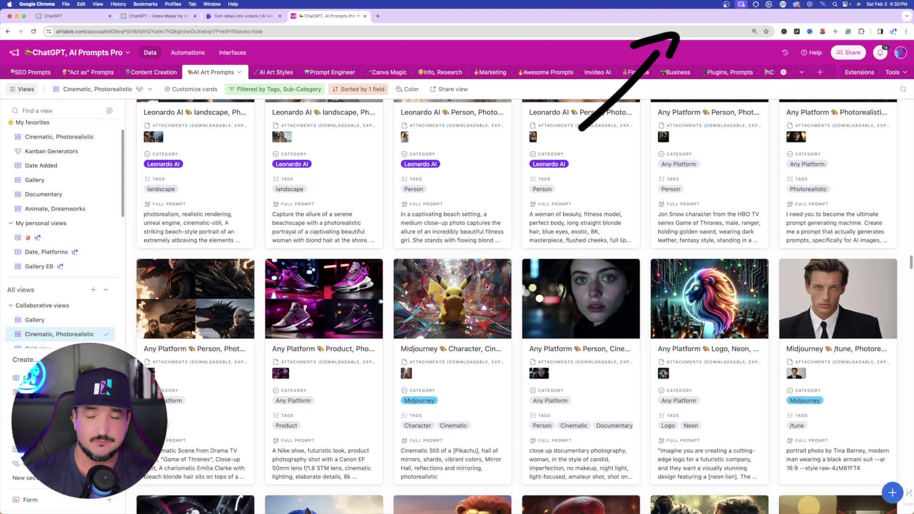
scroll(484, 289, "down", 10)
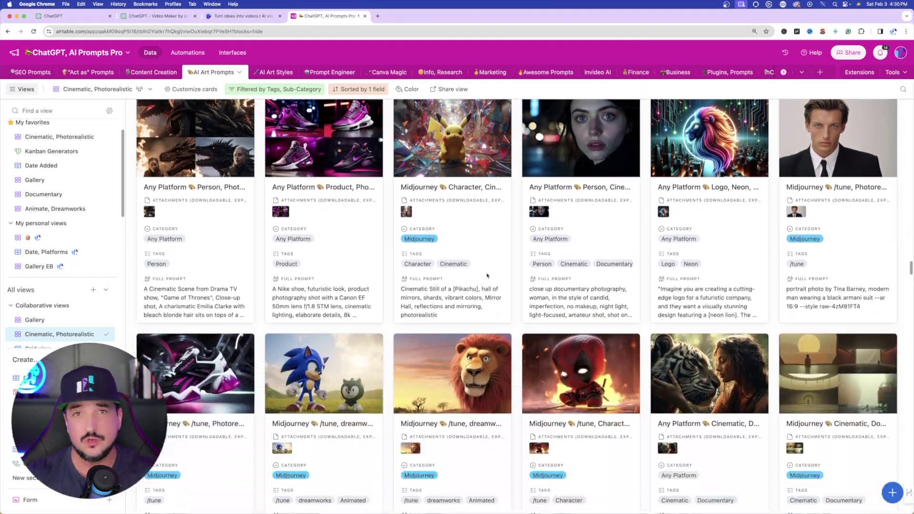
scroll(484, 289, "down", 5)
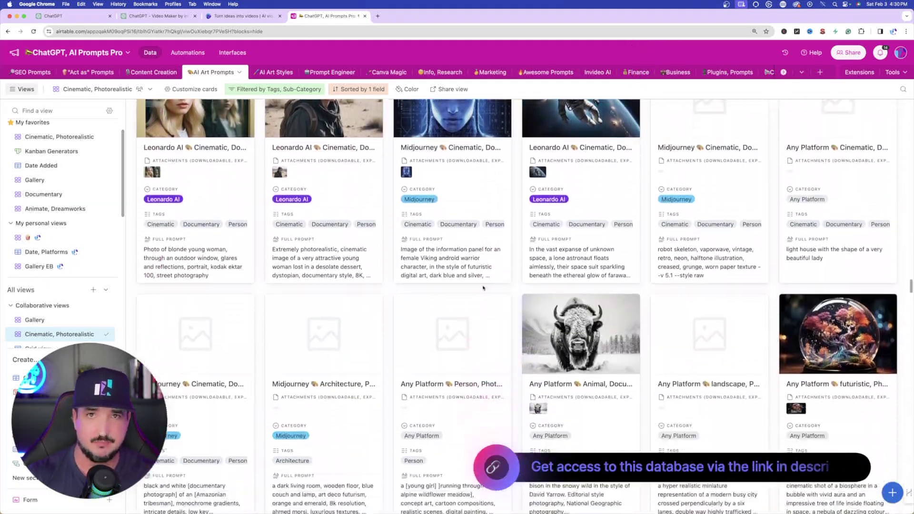
scroll(466, 300, "up", 4)
scroll(466, 301, "down", 10)
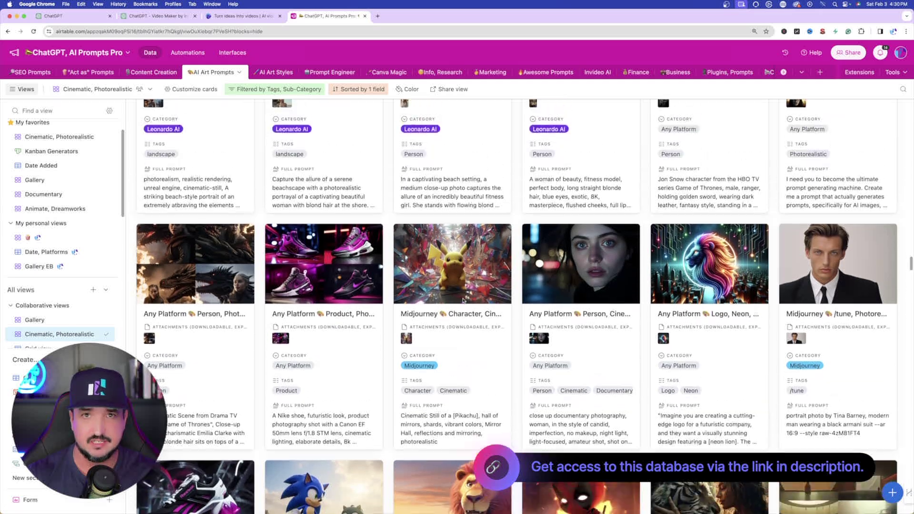
scroll(459, 274, "down", 10)
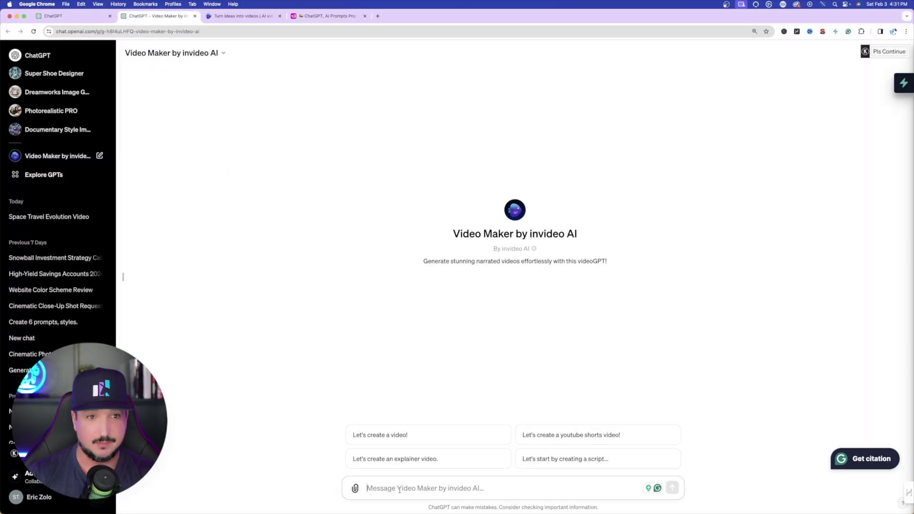
Step: Ask Video Maker for a fun, exciting YouTube short on AI's emergence and future potential with a friendly female American voice, allowing its invideo connection
type("Create a YouTube short on the emergence of AI technology and the potential of the future. Make it fun and exciting and use a female friendly, American voice.")
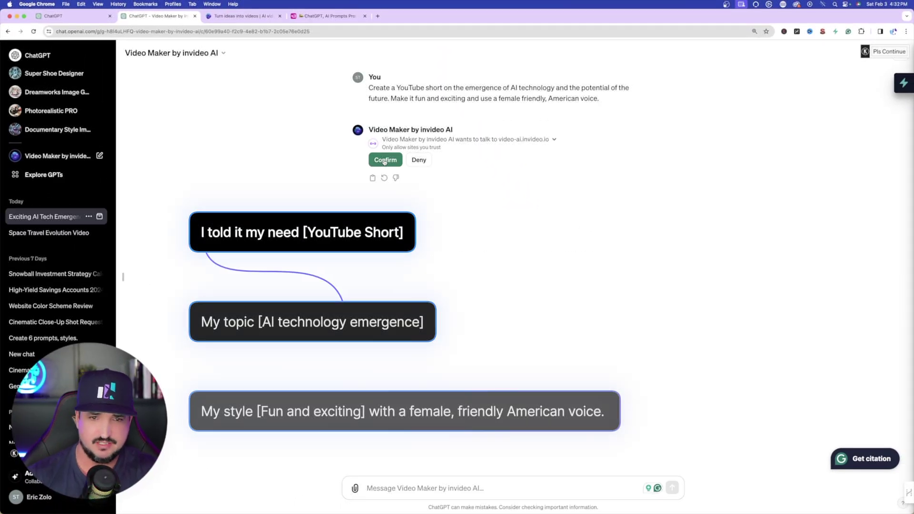
left_click(384, 161)
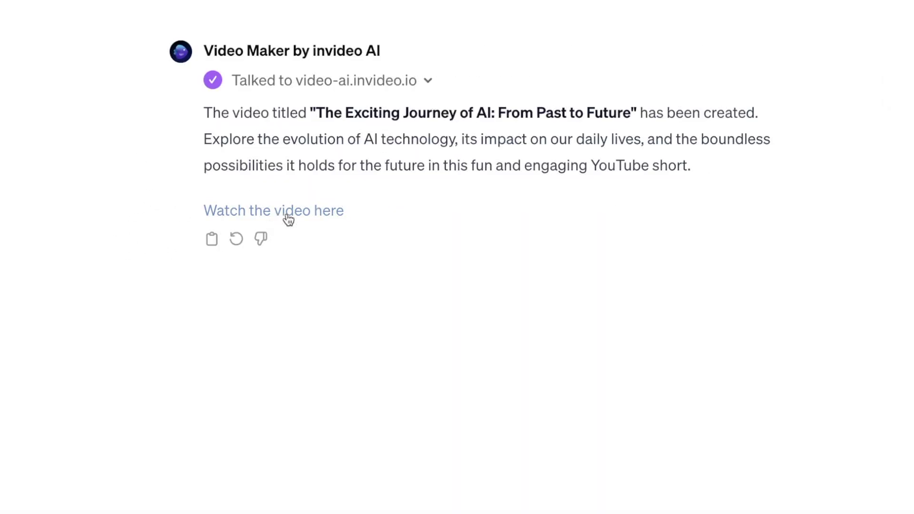
Step: Open the generated AI technology video in invideo AI and bring up its export options
left_click(295, 211)
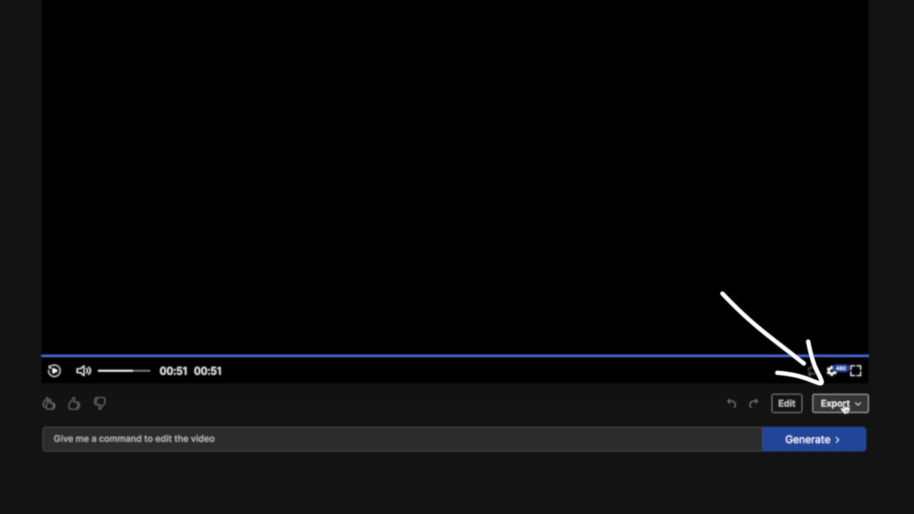
left_click(852, 408)
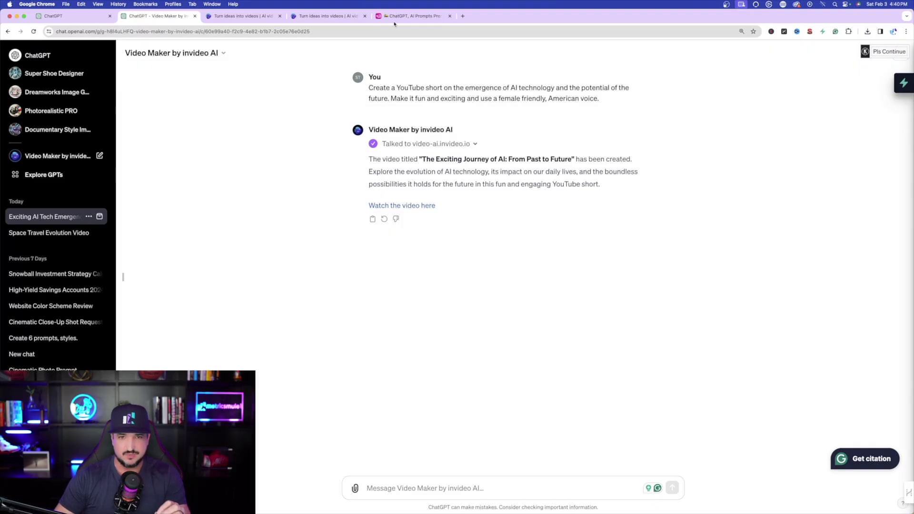
Step: Switch to the Airtable prompts database and expand the YouTube short charisma record in the Invideo AI table
left_click(395, 18)
left_click(180, 251)
left_click(162, 147)
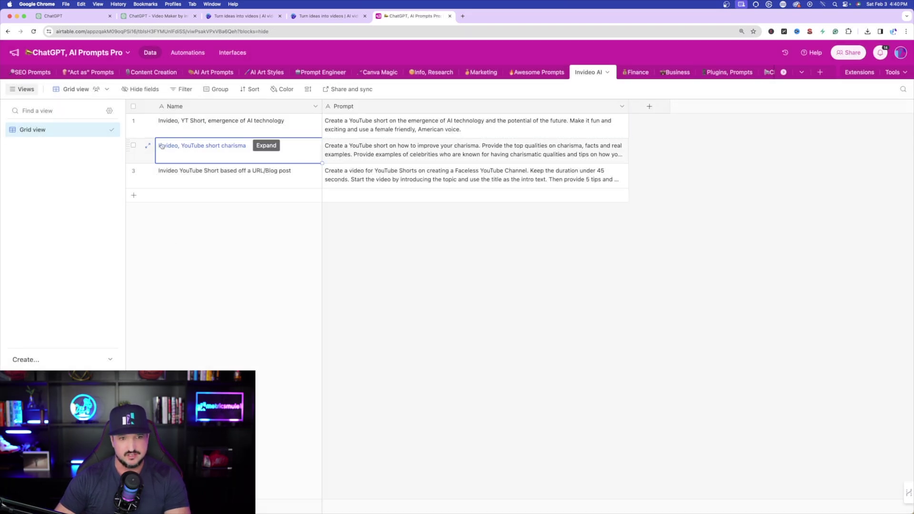
left_click(147, 146)
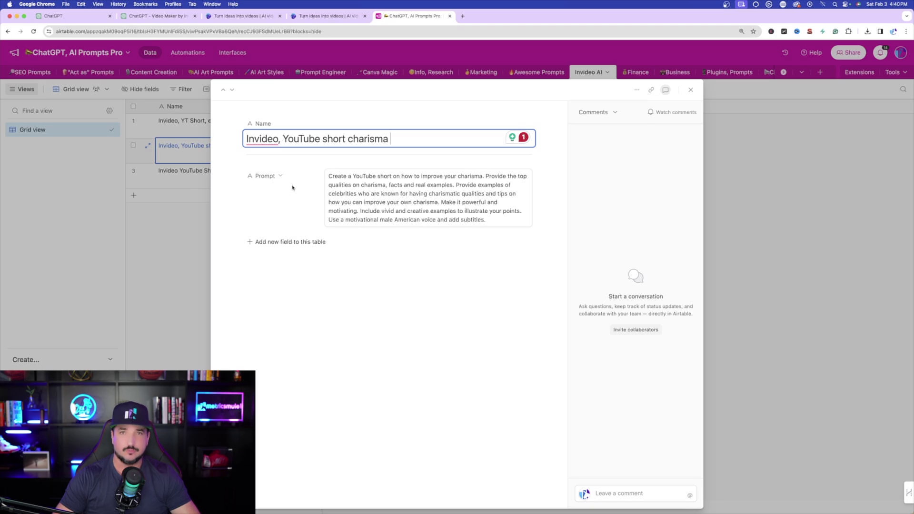
Step: Switch to invideo AI and start a prompt with the Recent events video workflow
key("ctrl+shift+Tab")
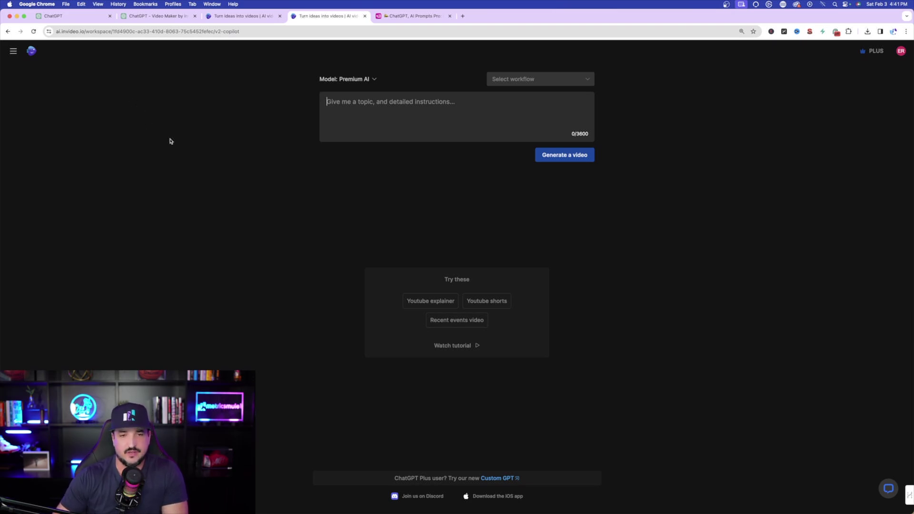
left_click(548, 80)
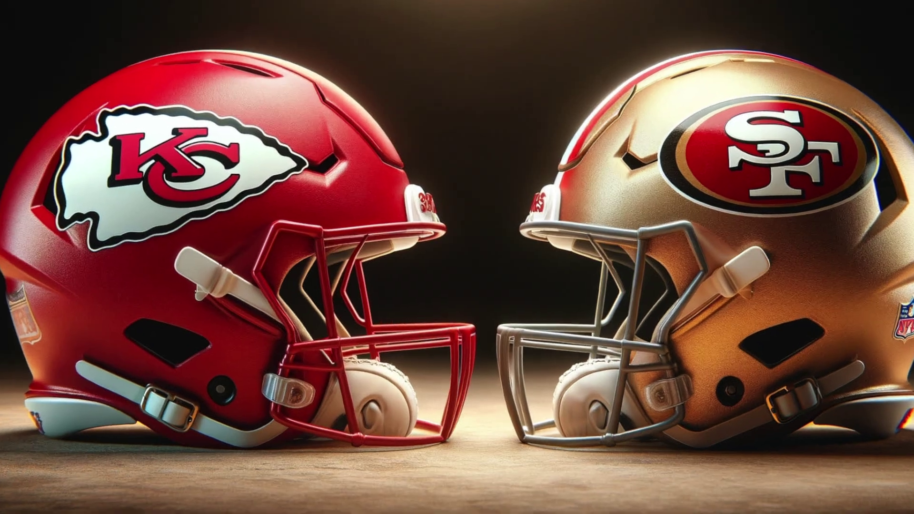
left_click(527, 123)
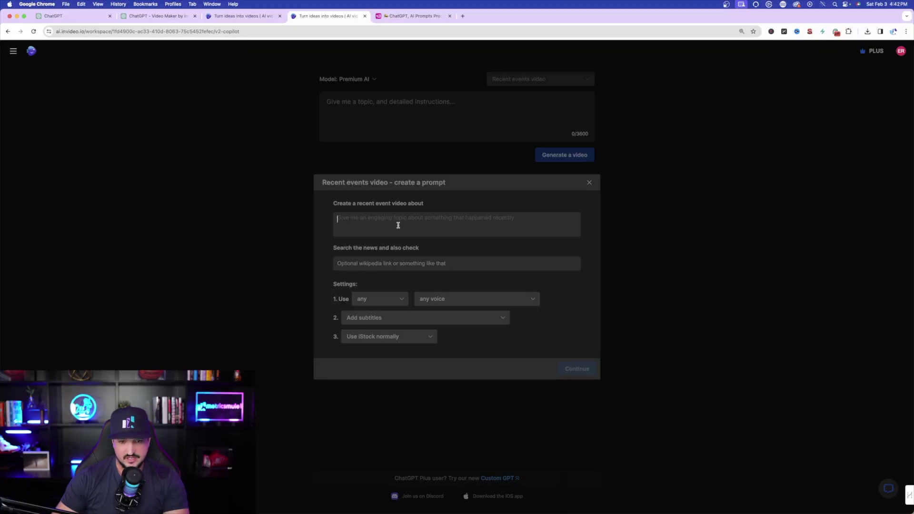
left_click(378, 220)
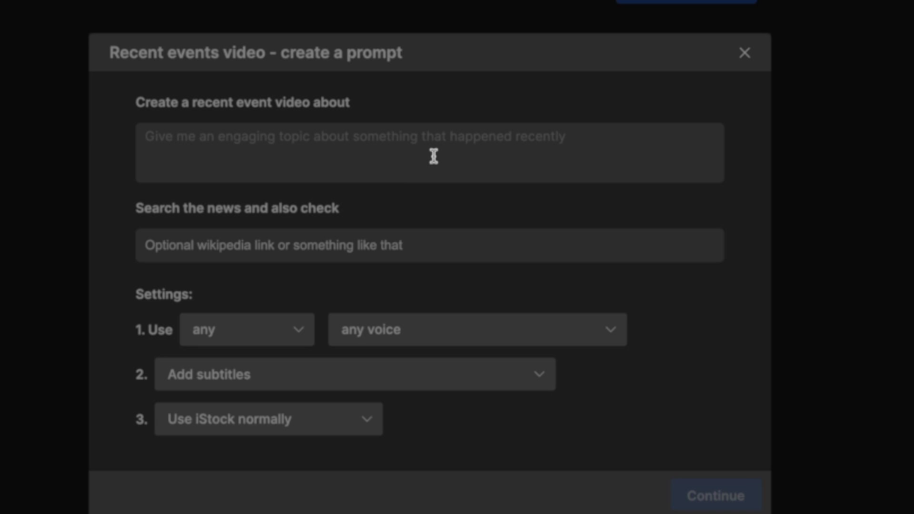
Step: Set the recent events video's narrator to a female and review the available voice accents
left_click(255, 330)
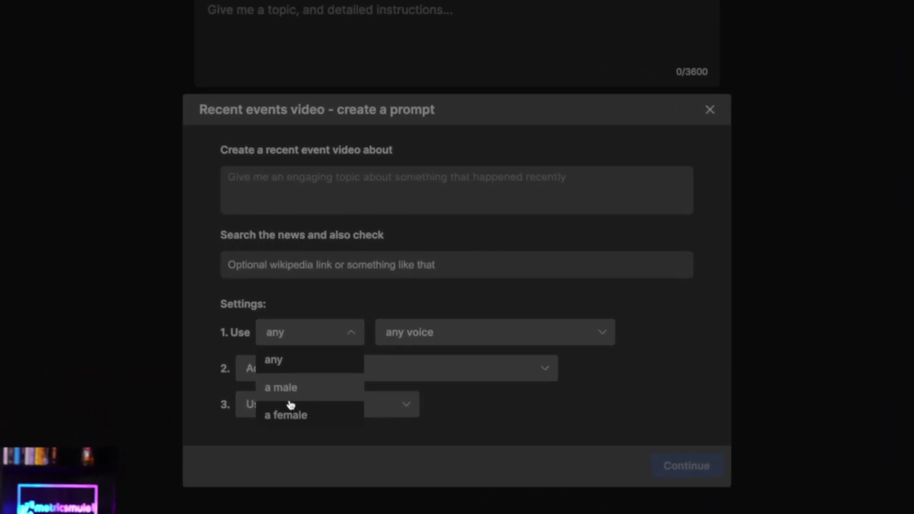
left_click(355, 351)
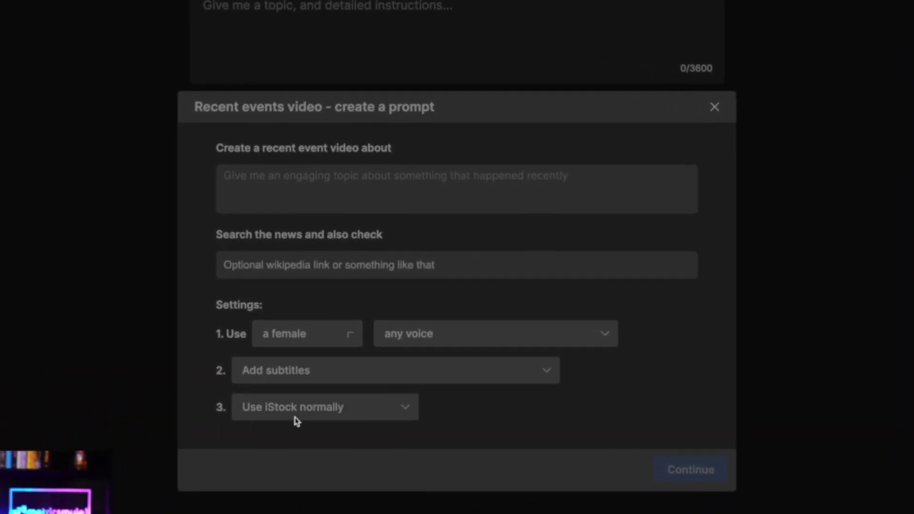
left_click(412, 335)
scroll(424, 401, "down", 1)
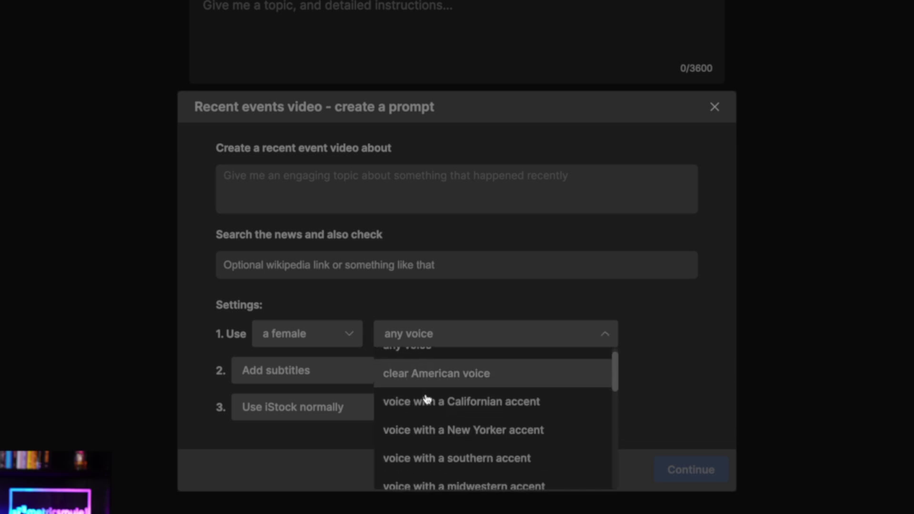
scroll(423, 407, "up", 1)
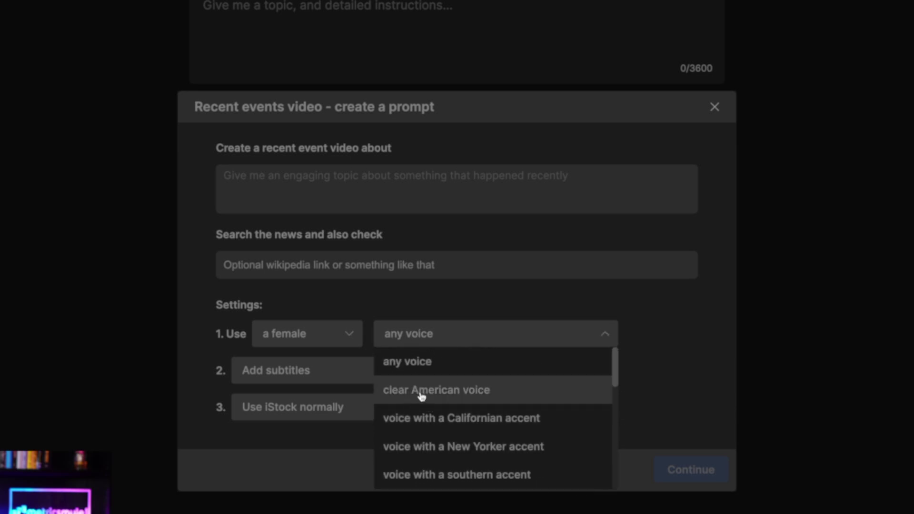
Step: Review the subtitle style options for the recent events video, then close the invideo AI page
left_click(333, 370)
scroll(392, 473, "down", 2)
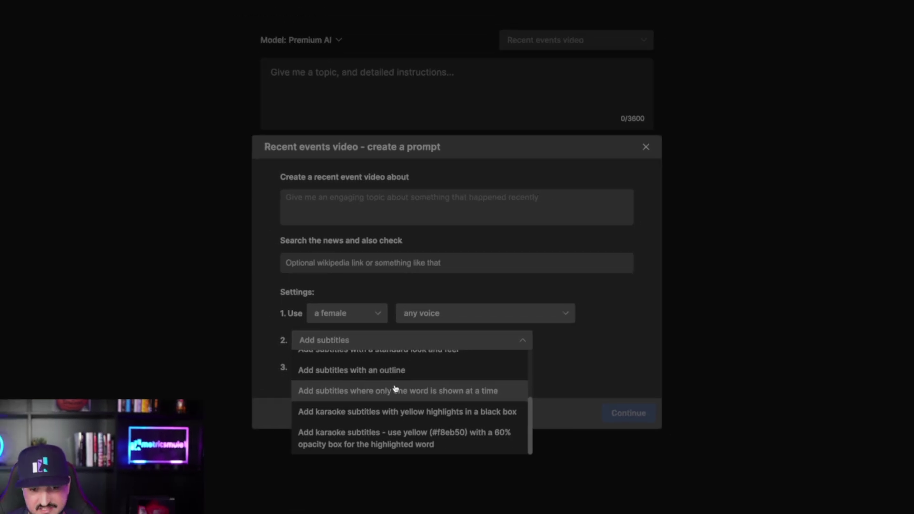
scroll(394, 389, "up", 1)
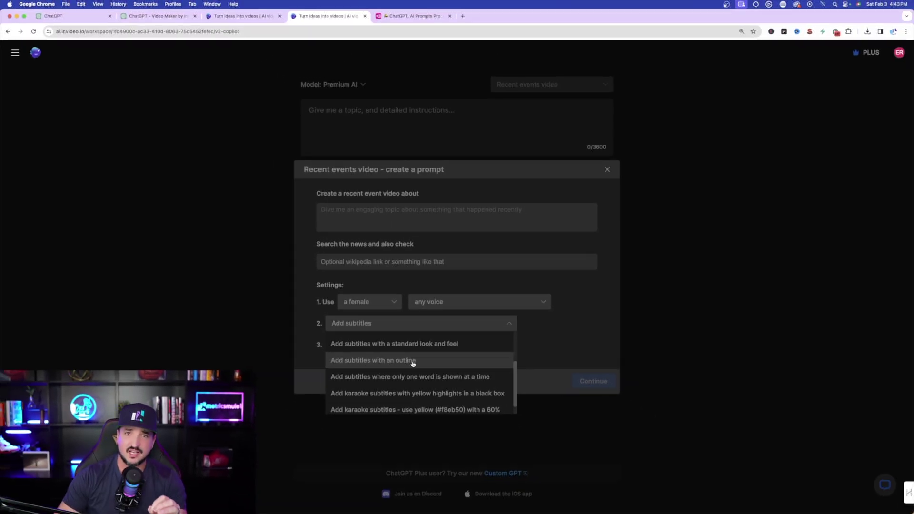
scroll(413, 363, "down", 1)
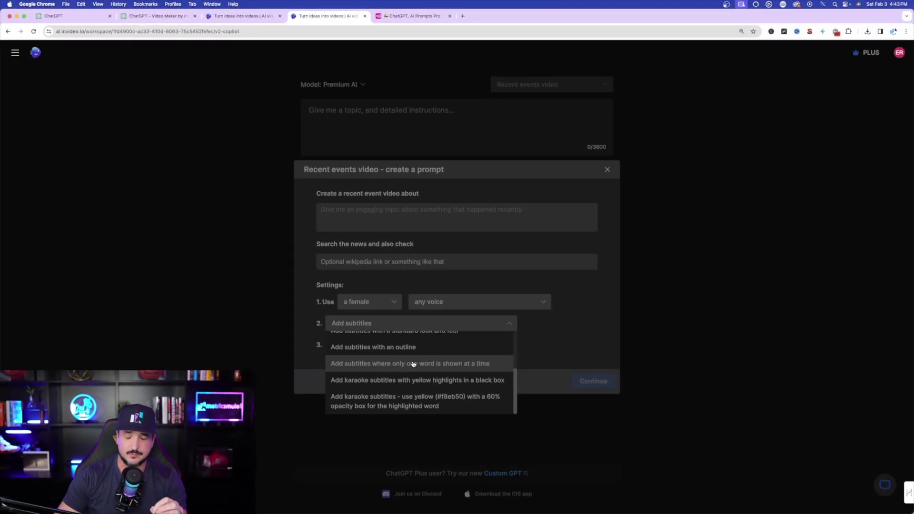
key("super+w")
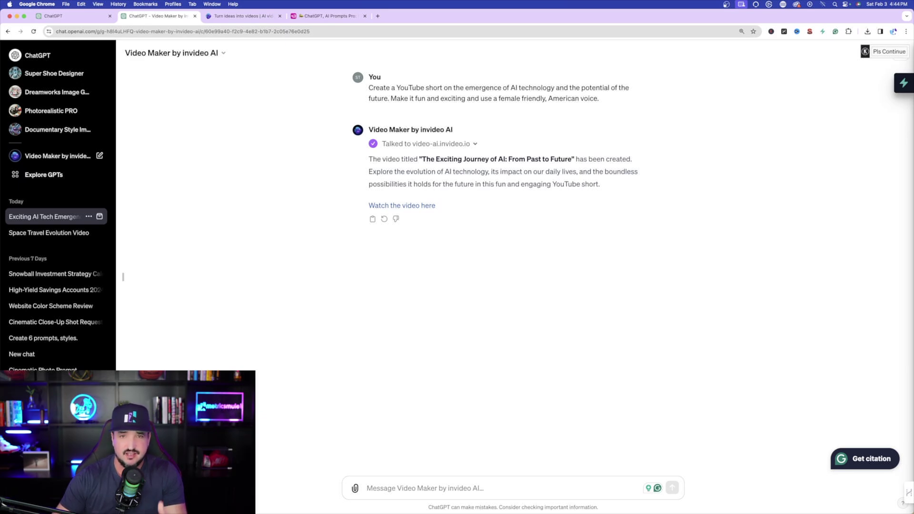
Step: Ask Video Maker for a powerful, motivating YouTube short on improving charisma, with facts, celebrity examples, tips, a motivational male American voice and subtitles
type("Create a YouTube short on how to improve your charisma. Provide the top qualities on charisma, facts and real examples. Provide examples of celebrities who are known for having charismatic qualities and tips on how you can improve your own charisma. Make it powerful and motivating. Include vivid and creative examples to illustrate your points. Use a motivational male American voice and add subtitles.")
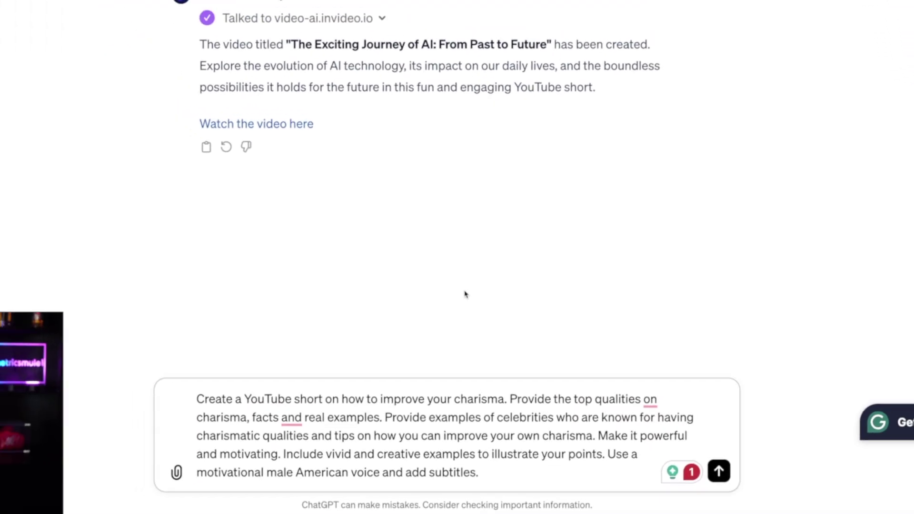
key("Return")
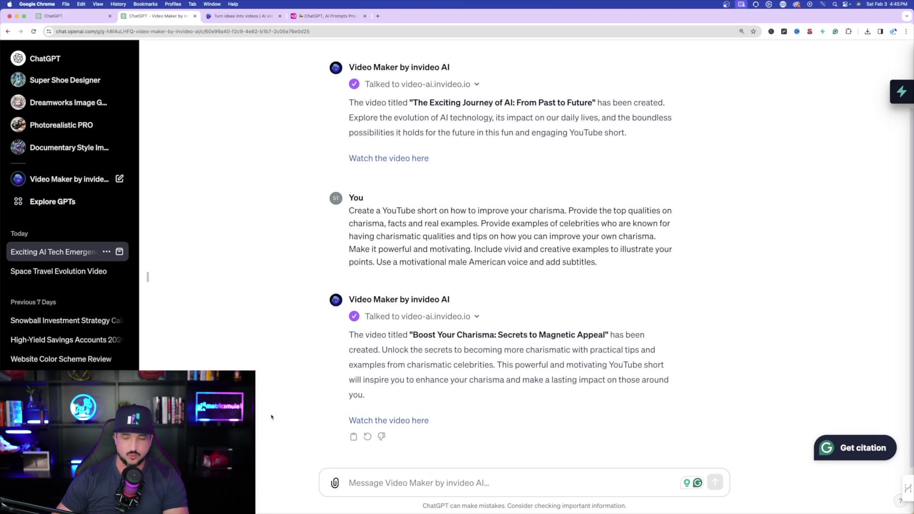
Step: Open the generated charisma video in invideo AI and watch it in full screen
left_click(399, 420)
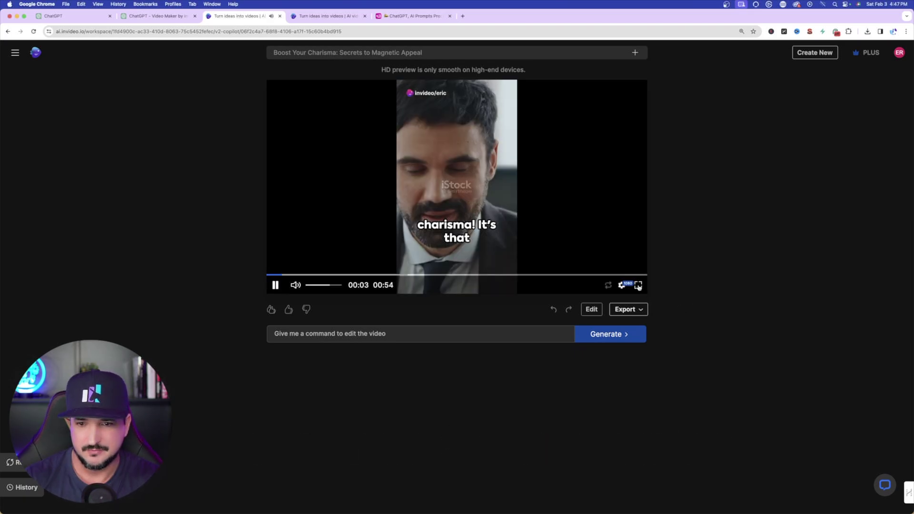
left_click(638, 285)
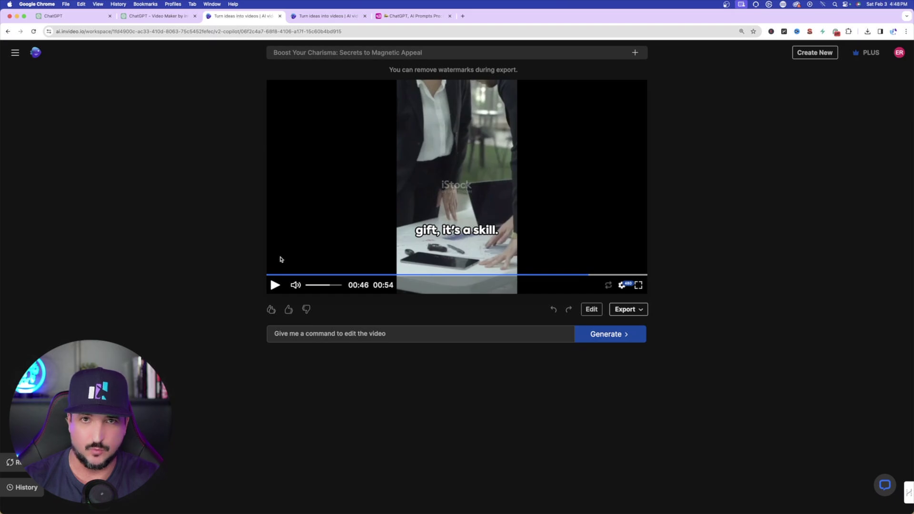
Step: Regenerate the charisma video with the command "Please change the voice to a British woman, motivated and friendly tone."
key("super+equal")
left_click(354, 365)
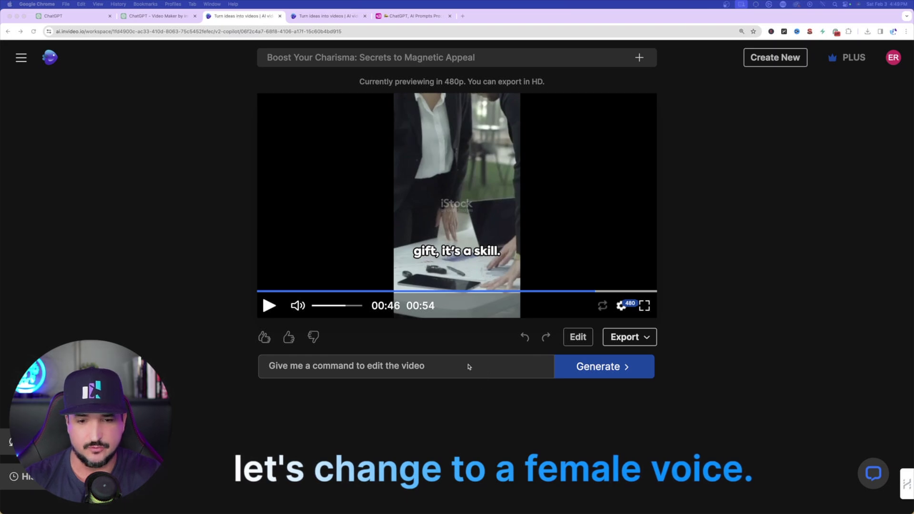
left_click(469, 367)
type("Please change the voice to a British woman, motivated and friendly")
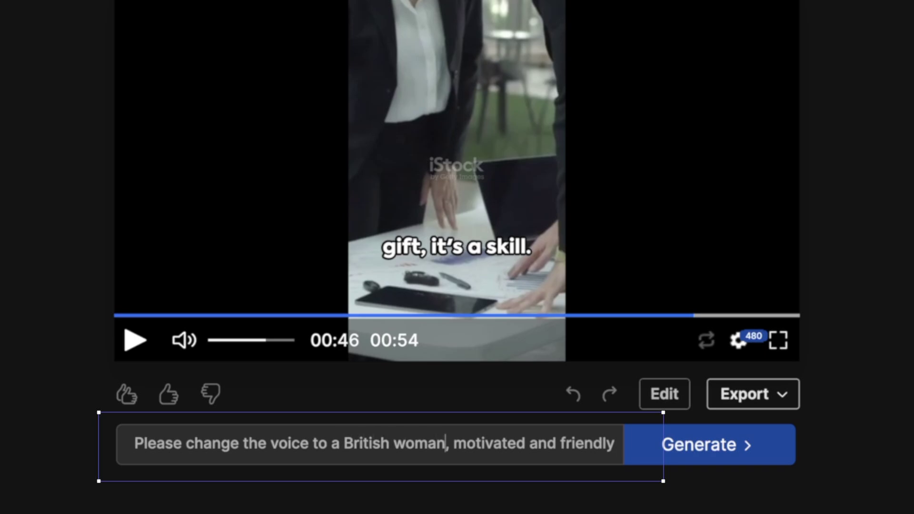
key("End")
type("tone.")
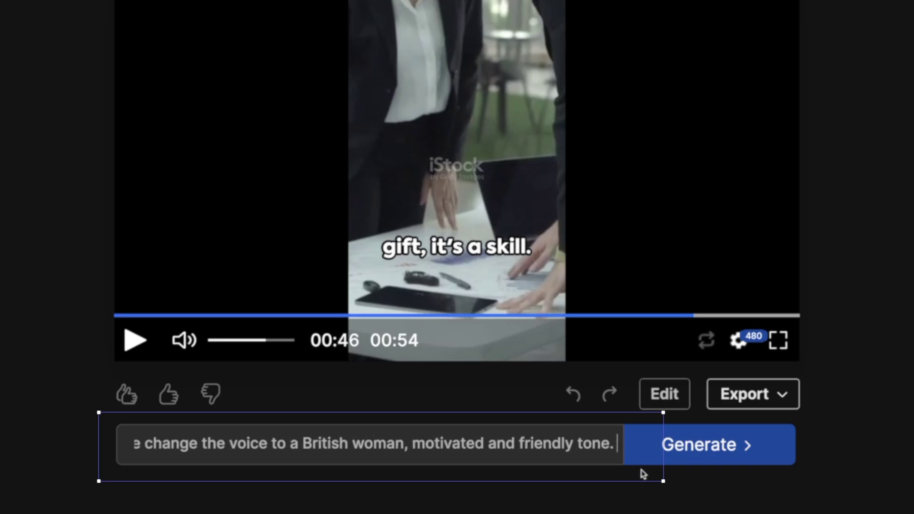
left_click(708, 445)
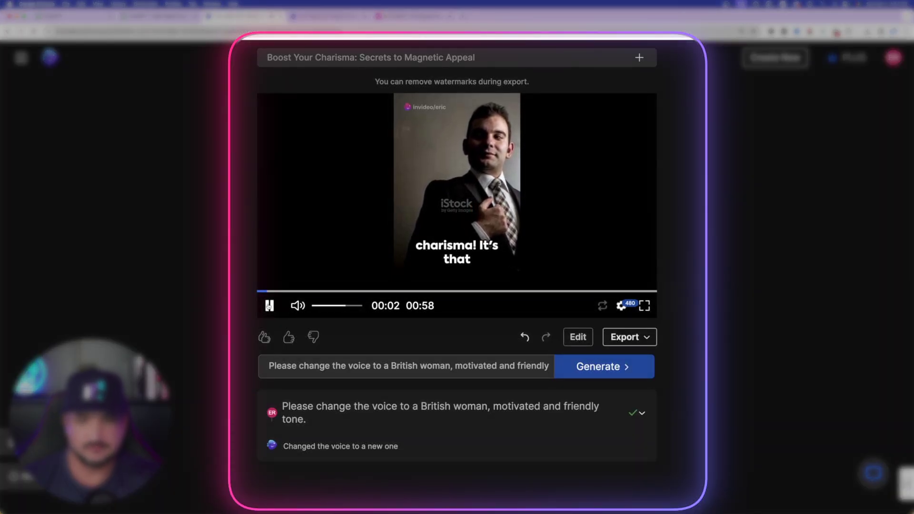
Step: Watch the revoiced charisma video in full screen and open its media and script editor
left_click(644, 305)
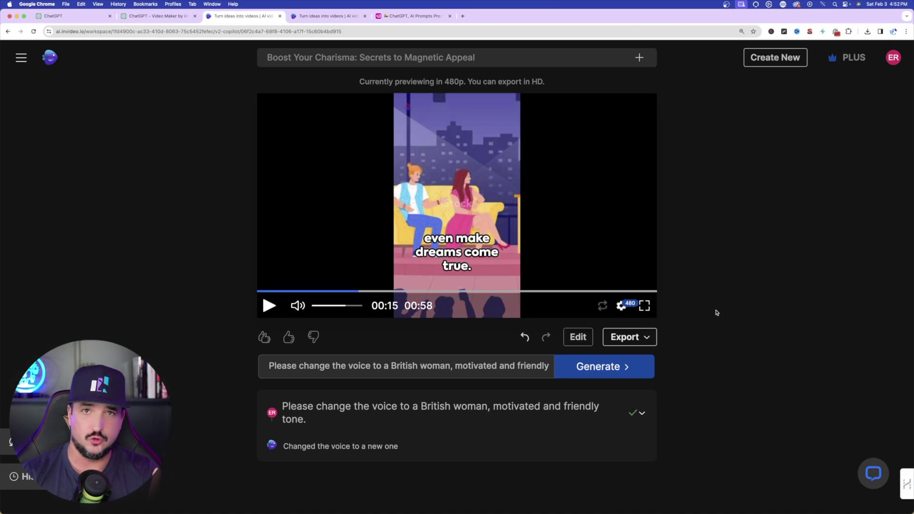
left_click(581, 338)
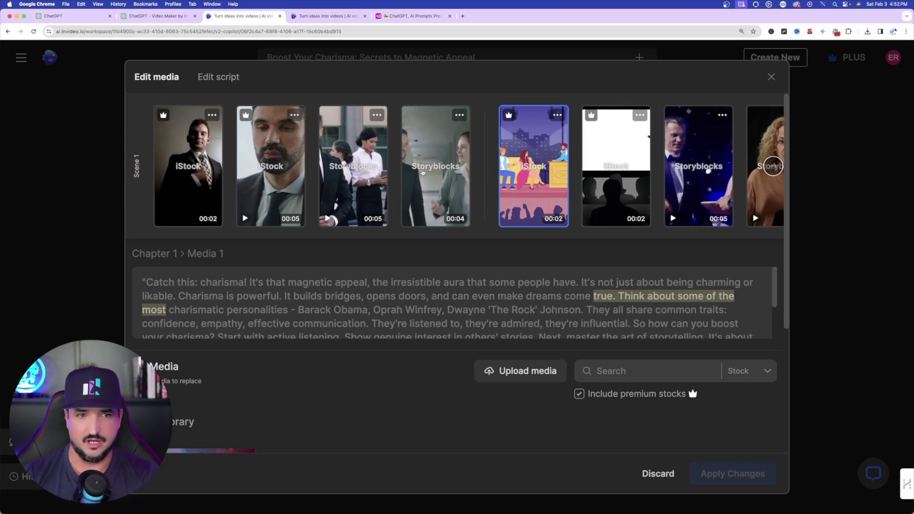
scroll(422, 172, "left", 3)
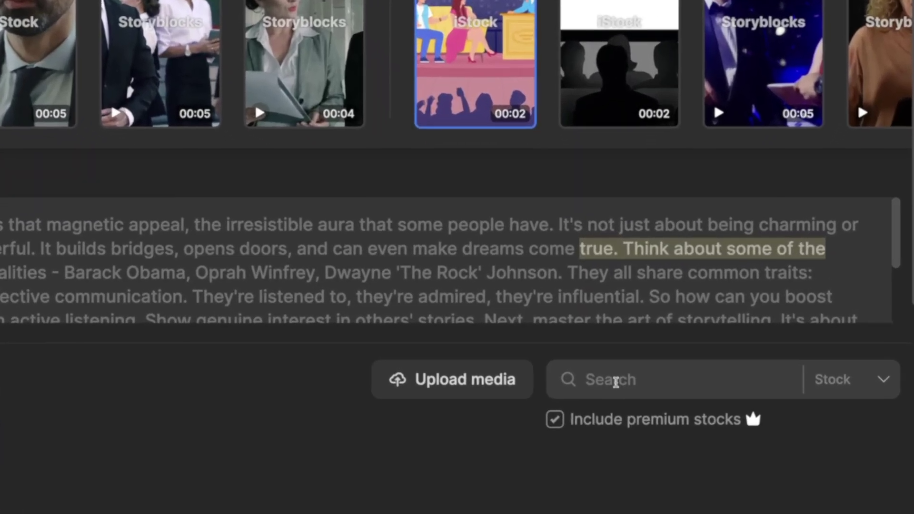
left_click(615, 382)
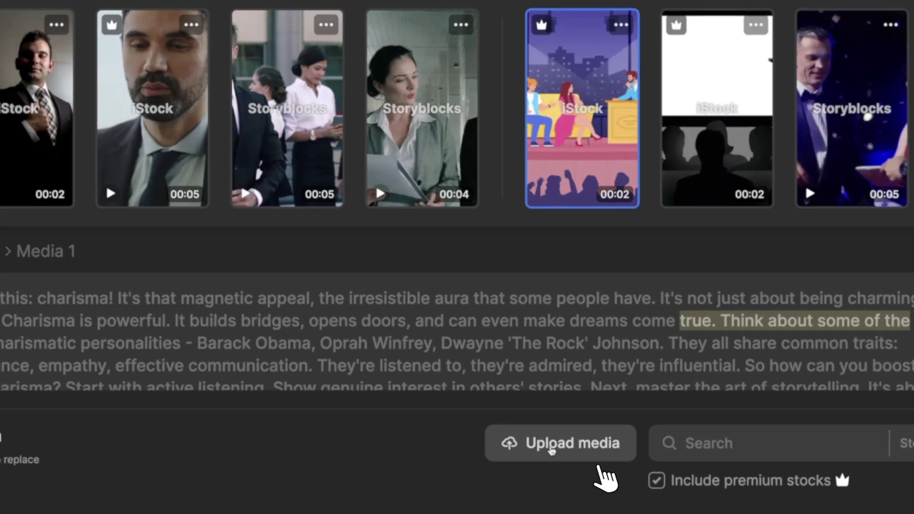
left_click(602, 471)
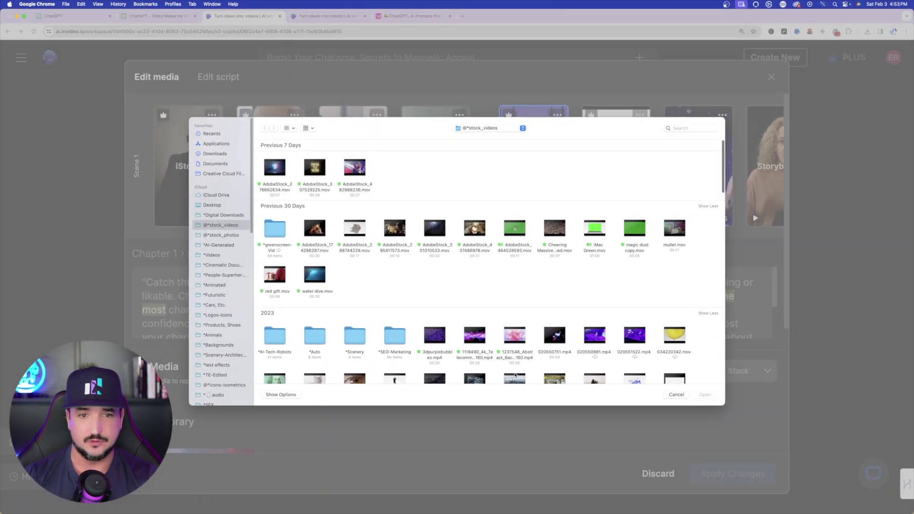
left_click(675, 394)
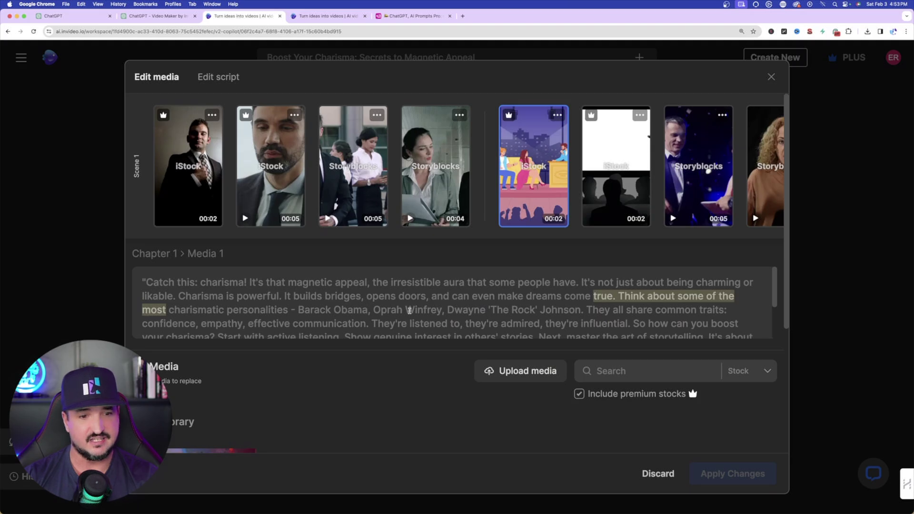
Step: Replace media 2 of scene 1 with the 18-second clip from the media library, apply the change and play the updated video
scroll(381, 307, "down", 5)
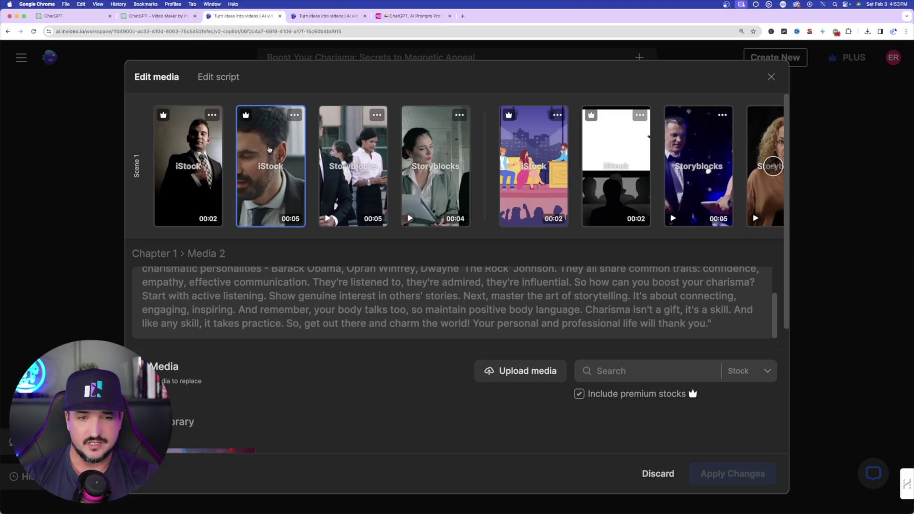
left_click(251, 155)
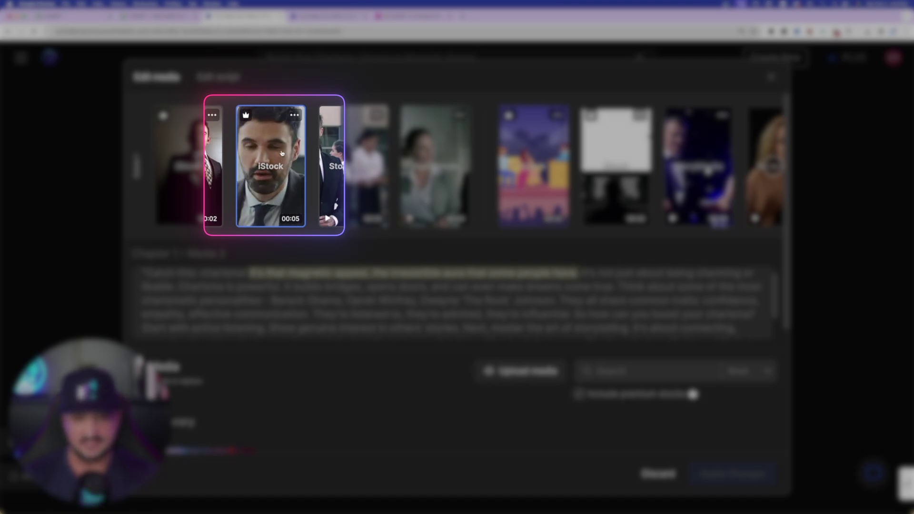
scroll(266, 214, "down", 5)
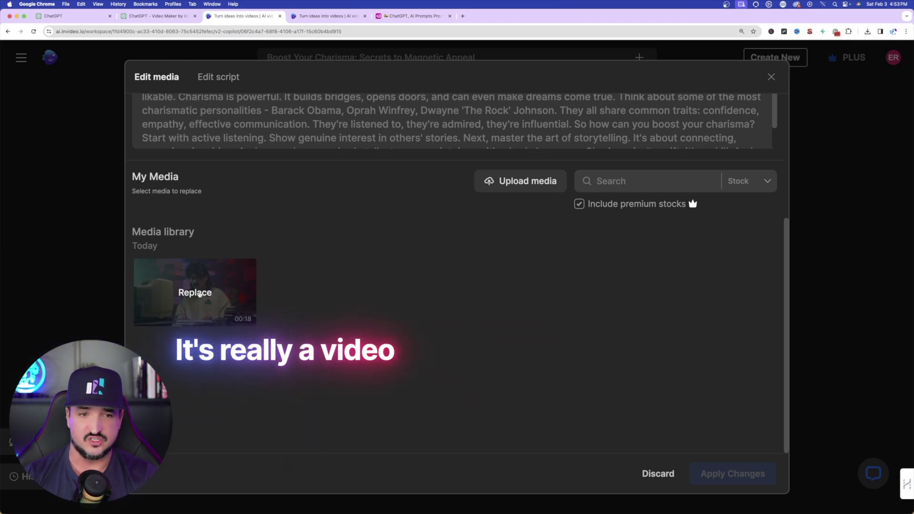
left_click(199, 294)
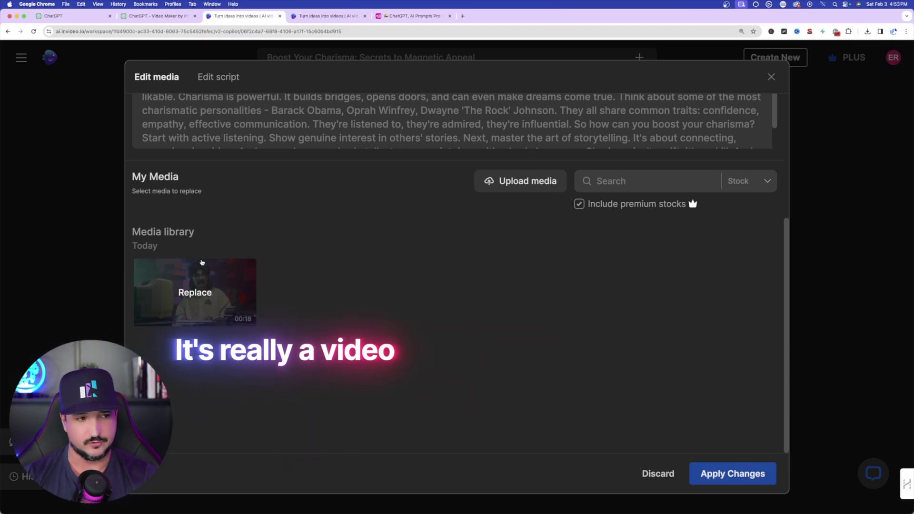
left_click(734, 480)
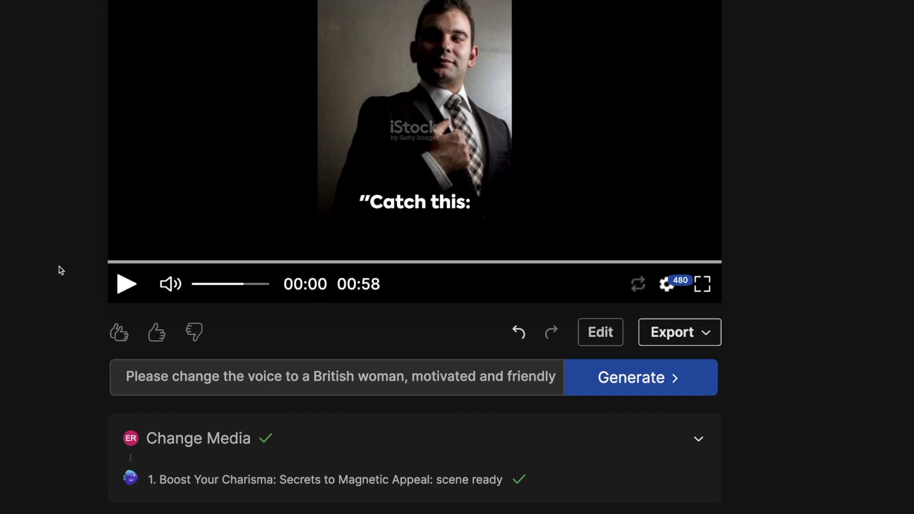
left_click(126, 284)
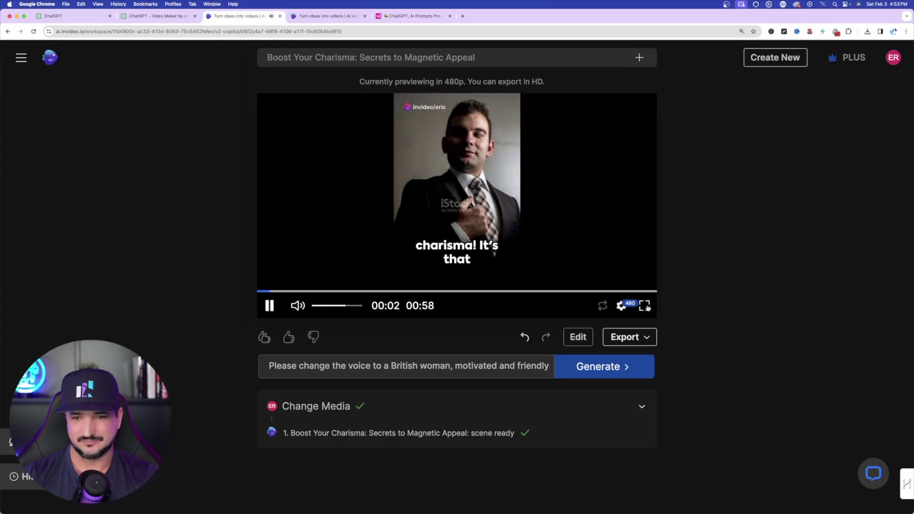
left_click(703, 284)
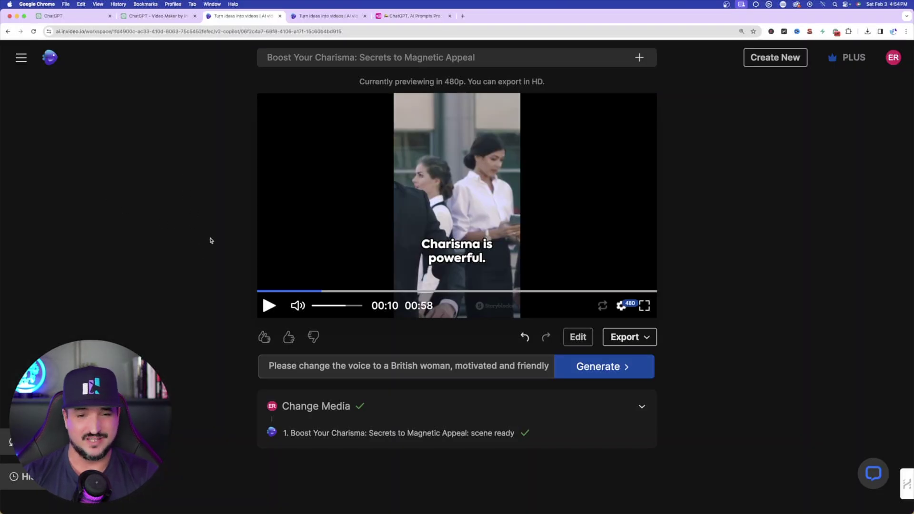
Step: Replace media 3 of scene 1 with the "strong person" stock image of a raised fist against golden sunlight and apply the change
left_click(578, 337)
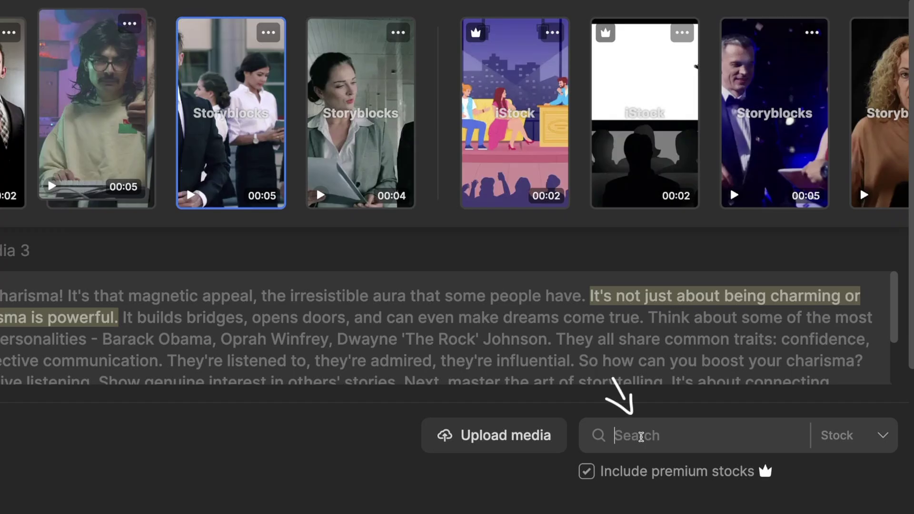
type("strong person")
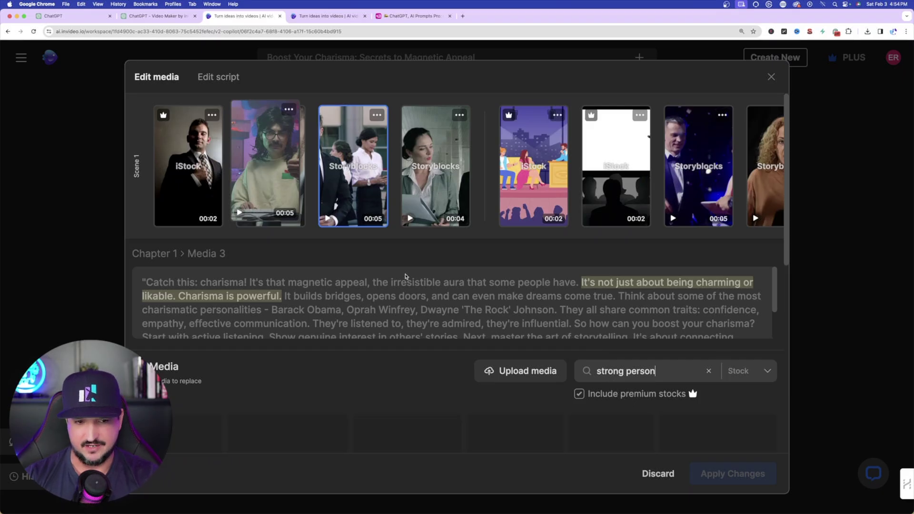
scroll(405, 276, "down", 10)
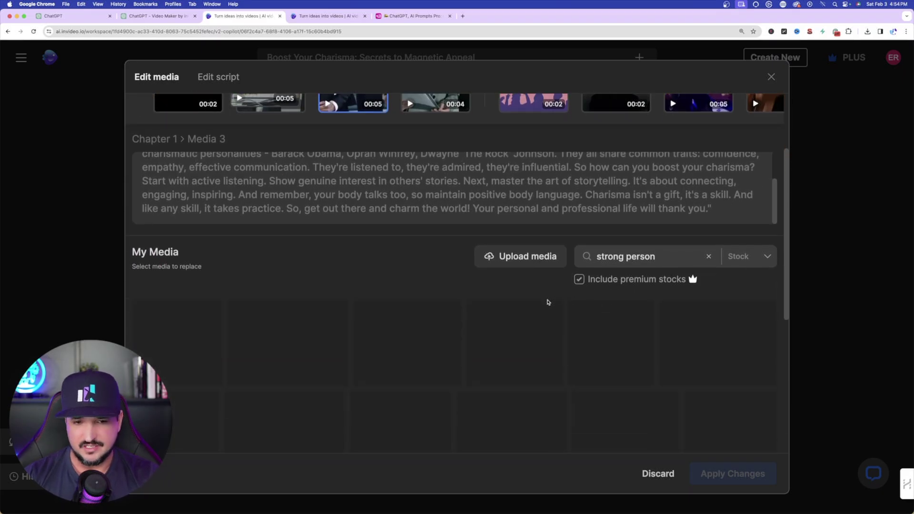
scroll(347, 238, "down", 2)
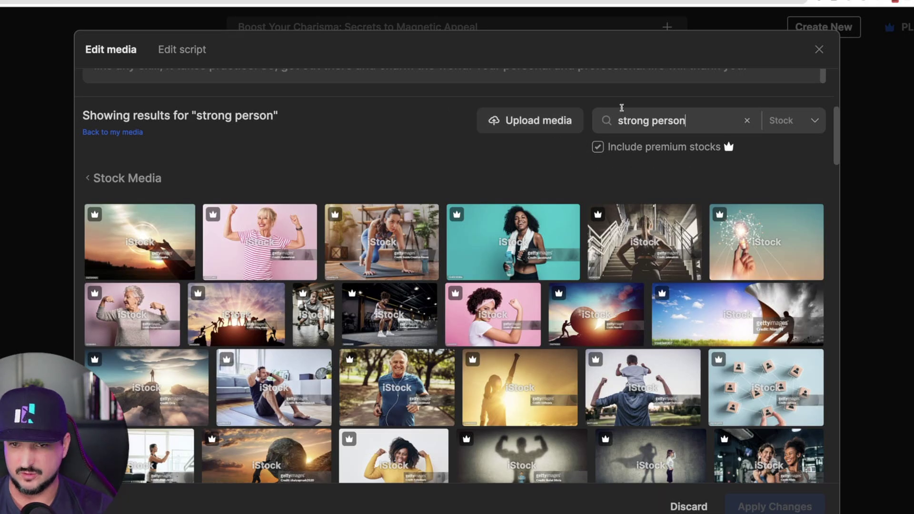
mouse_move(223, 251)
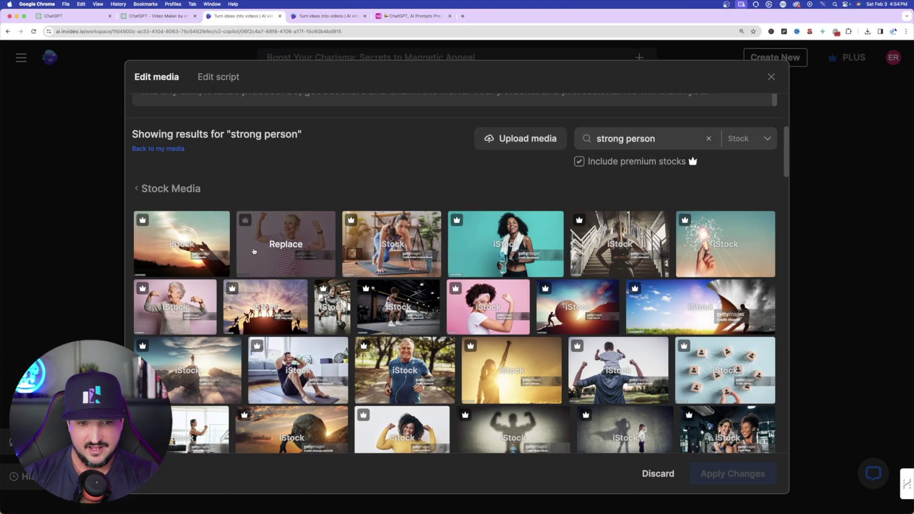
mouse_move(632, 352)
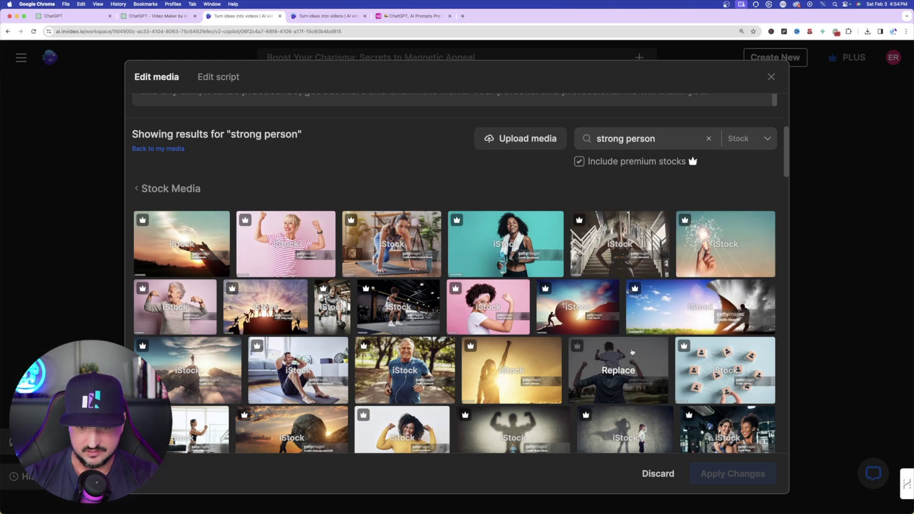
mouse_move(509, 373)
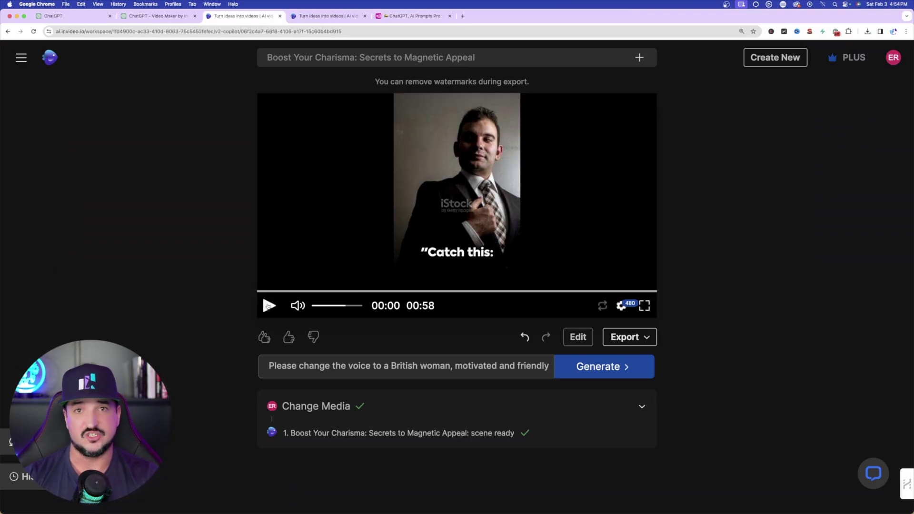
Step: Play the video preview through the two replaced clips and pause it
left_click(268, 306)
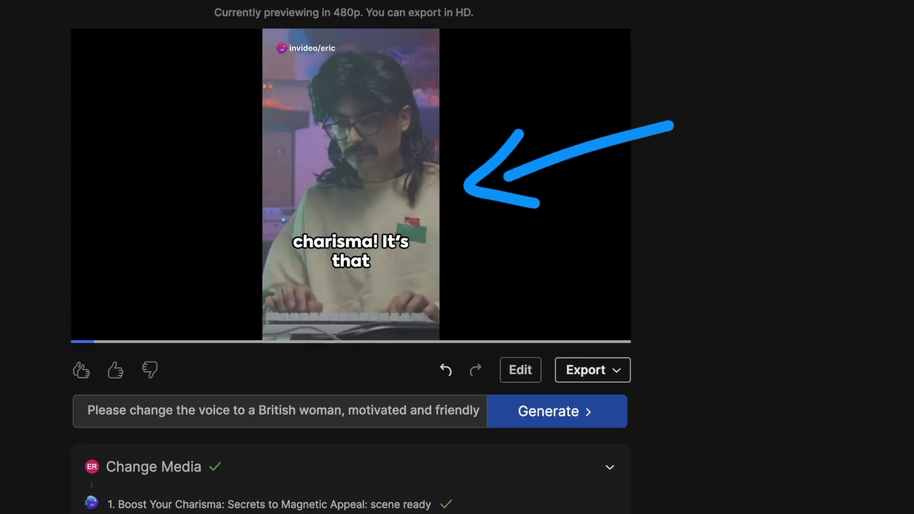
mouse_move(79, 326)
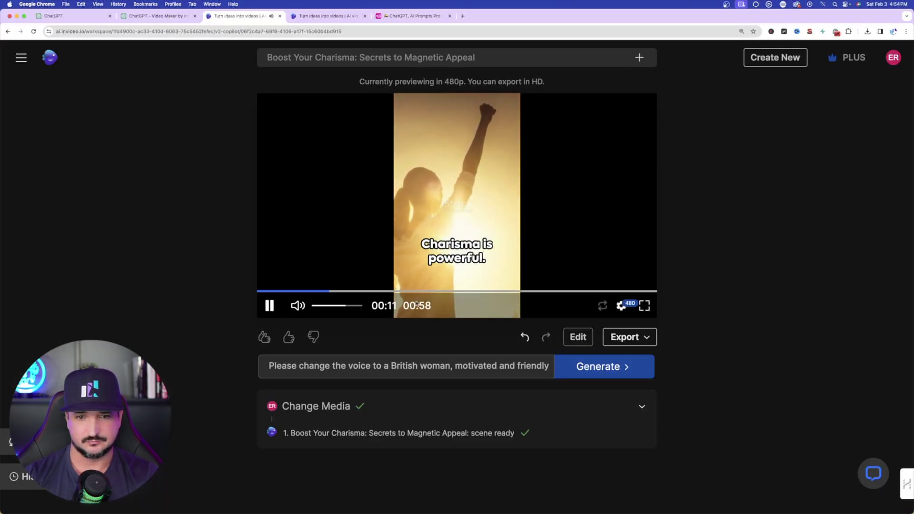
left_click(269, 306)
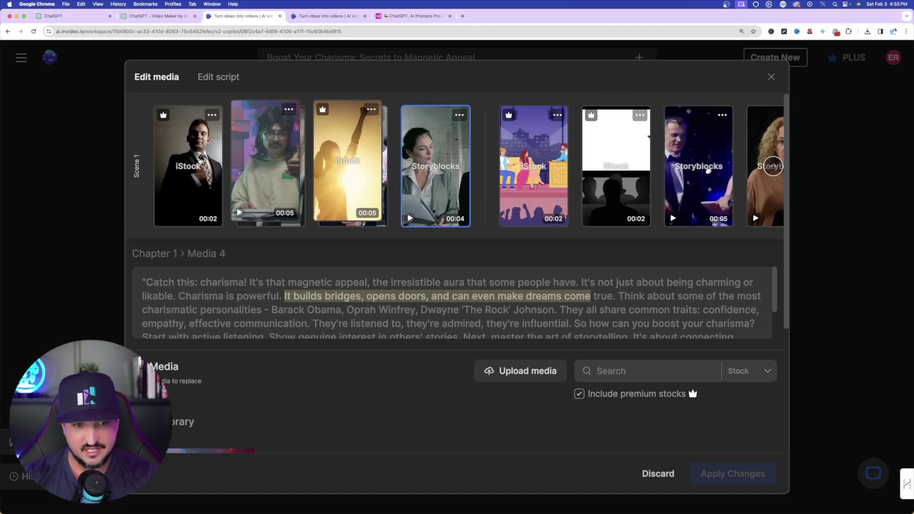
Step: Check scene 1's clips in the media editor and regenerate with the command "Please replace scene 1, media 1 with a different video."
left_click(185, 154)
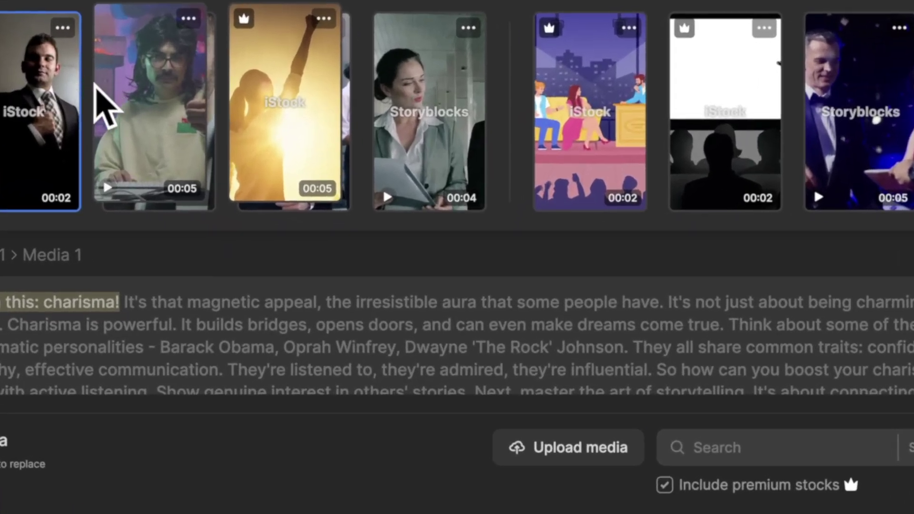
left_click(267, 160)
left_click(301, 95)
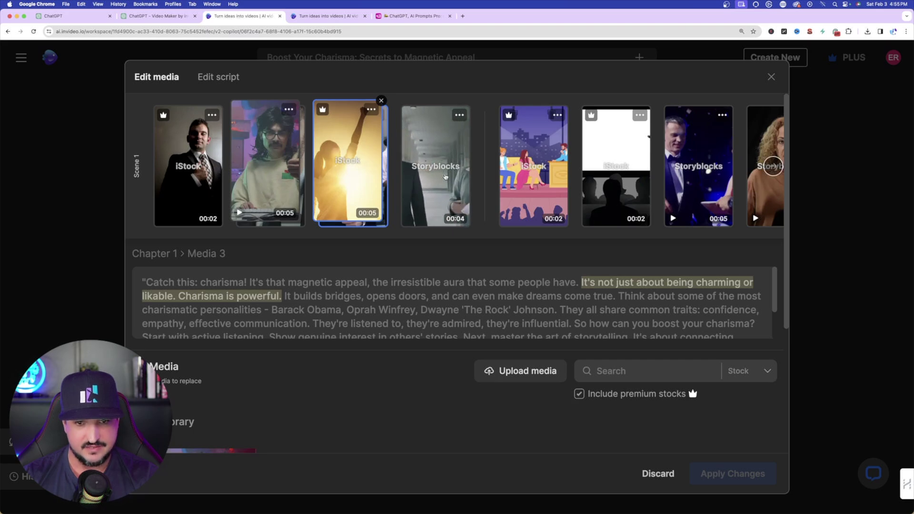
left_click(445, 177)
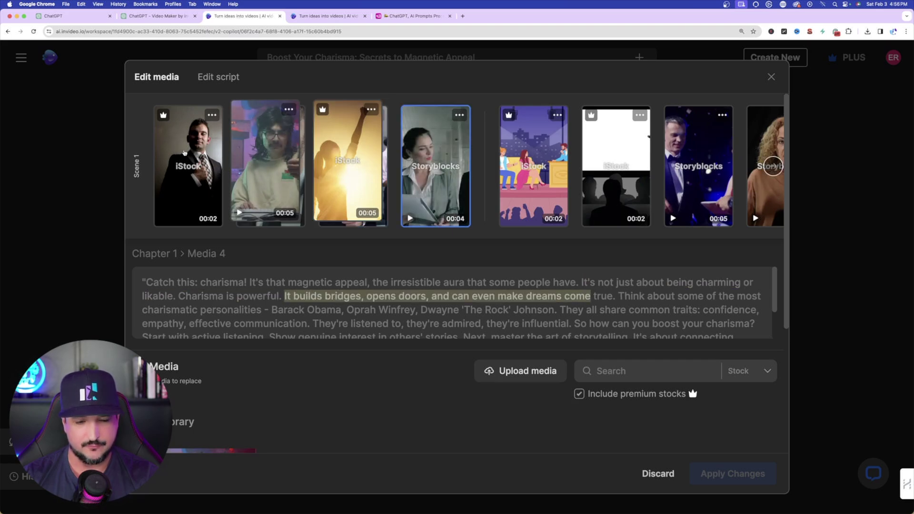
left_click(185, 152)
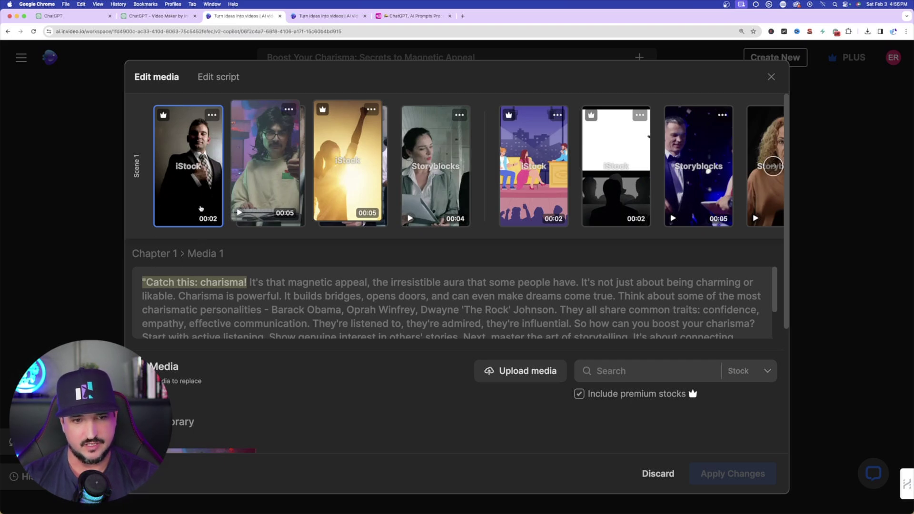
left_click(268, 162)
left_click(202, 155)
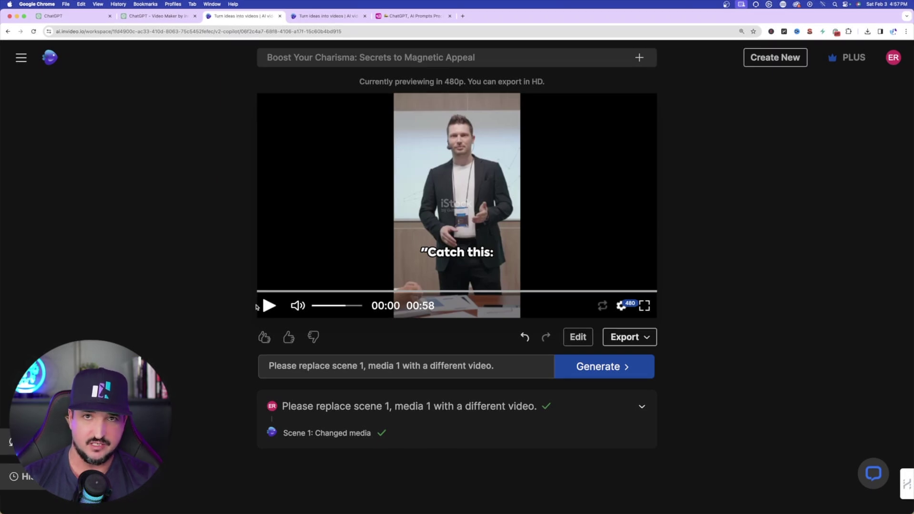
Step: Play the opening of the regenerated video to check the new first clip, and pause it
left_click(268, 305)
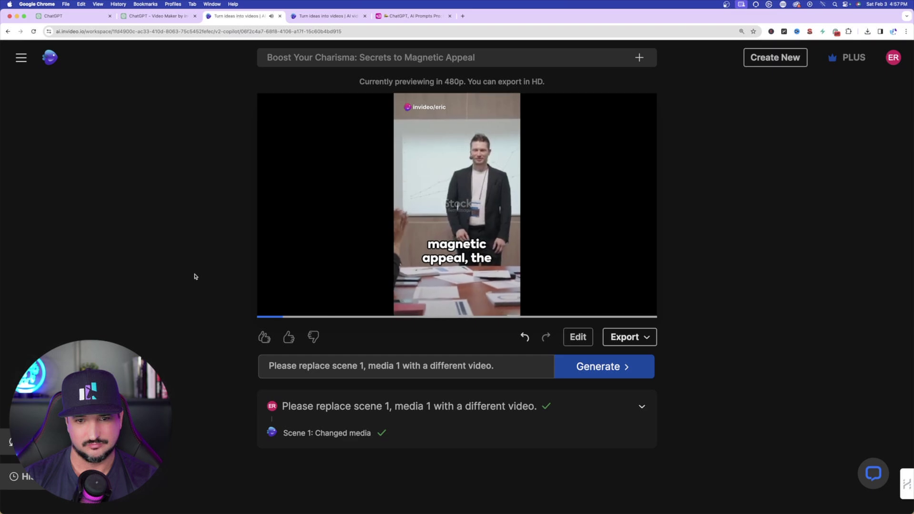
left_click(269, 305)
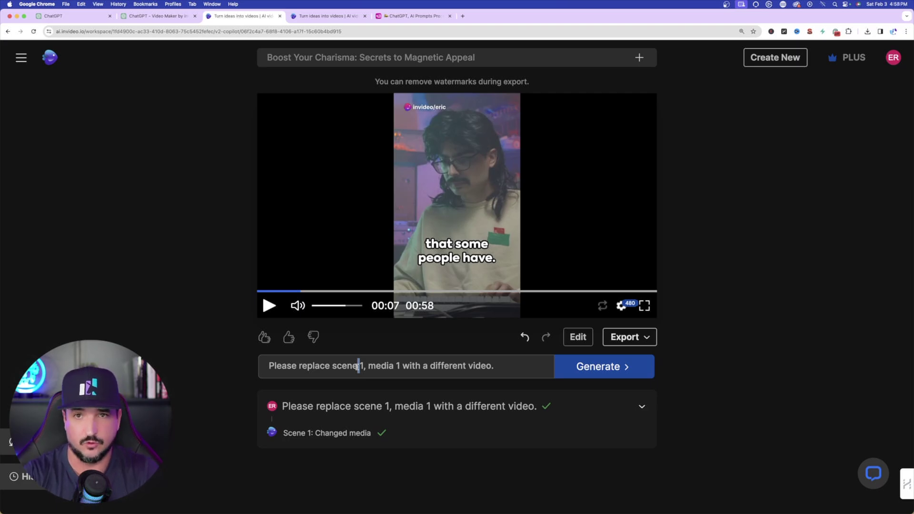
Step: Open the script editor and examine the editable narration text, including the celebrity names in the second passage
left_click(574, 336)
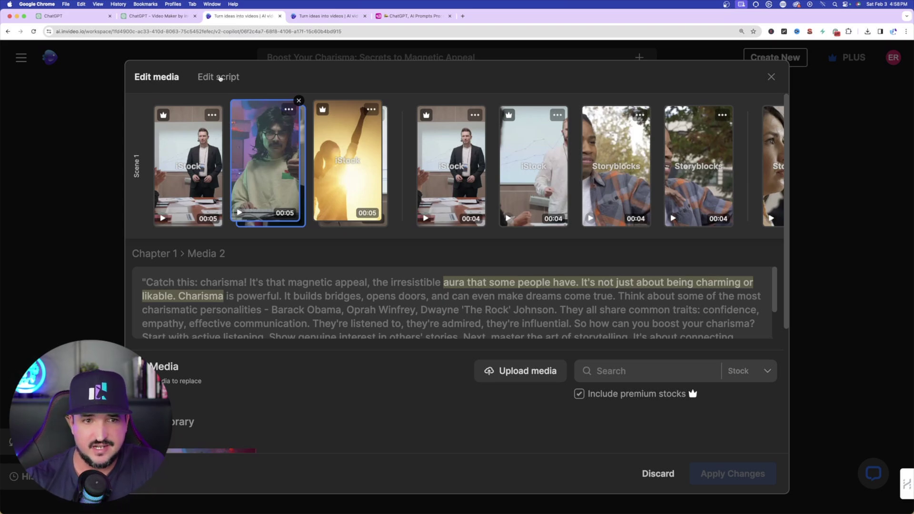
left_click(219, 77)
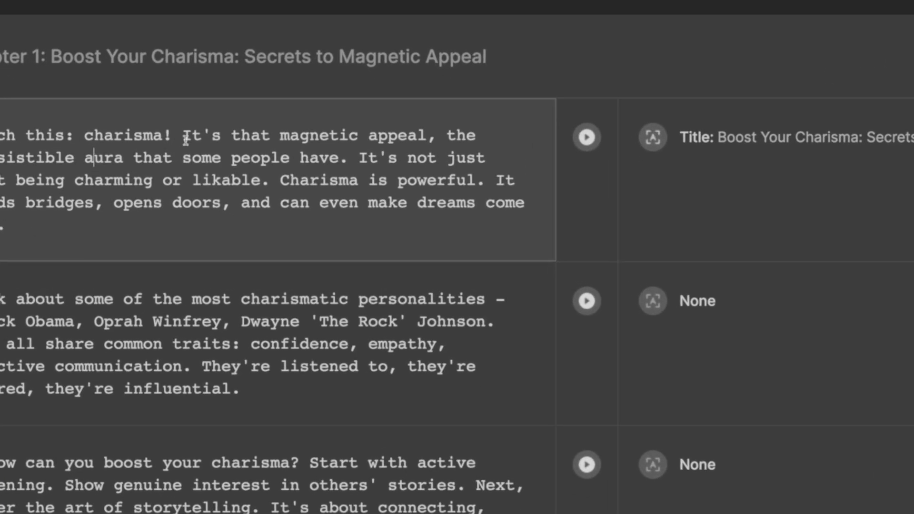
left_click(287, 183)
left_click_drag(164, 129, 291, 129)
left_click(258, 179)
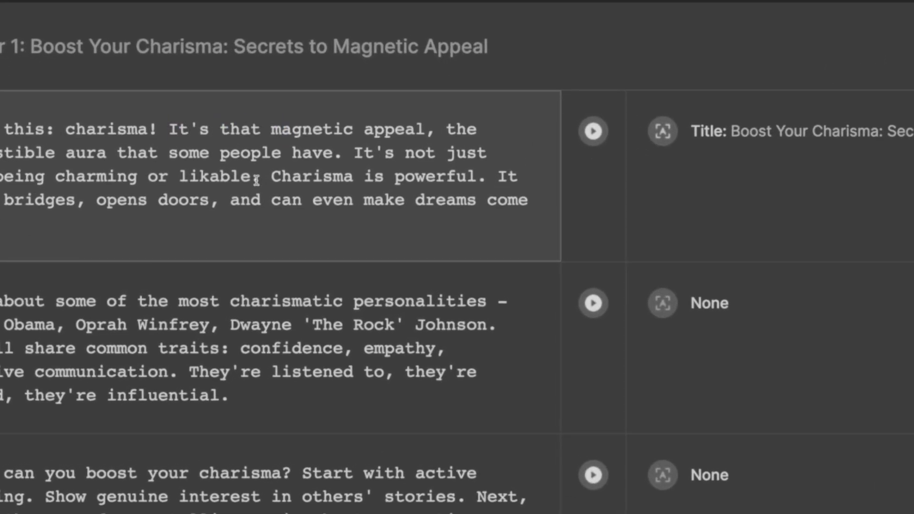
left_click_drag(76, 325, 209, 325)
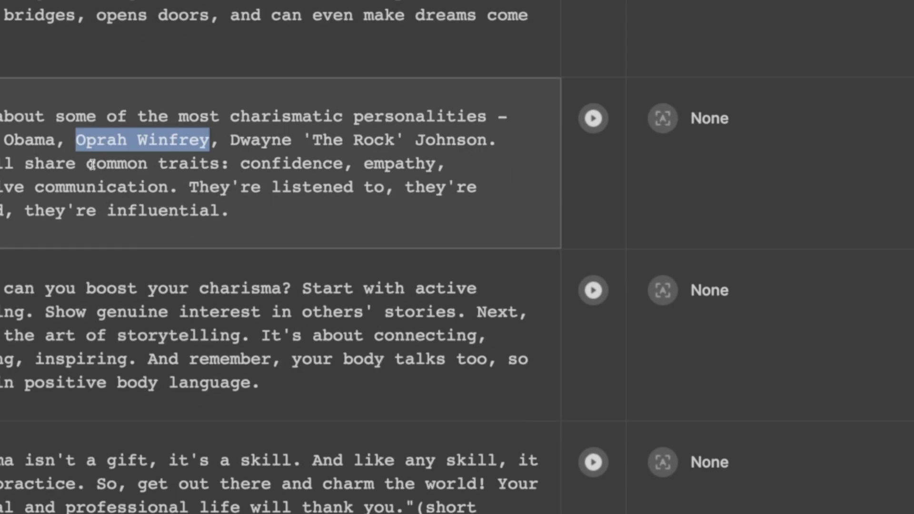
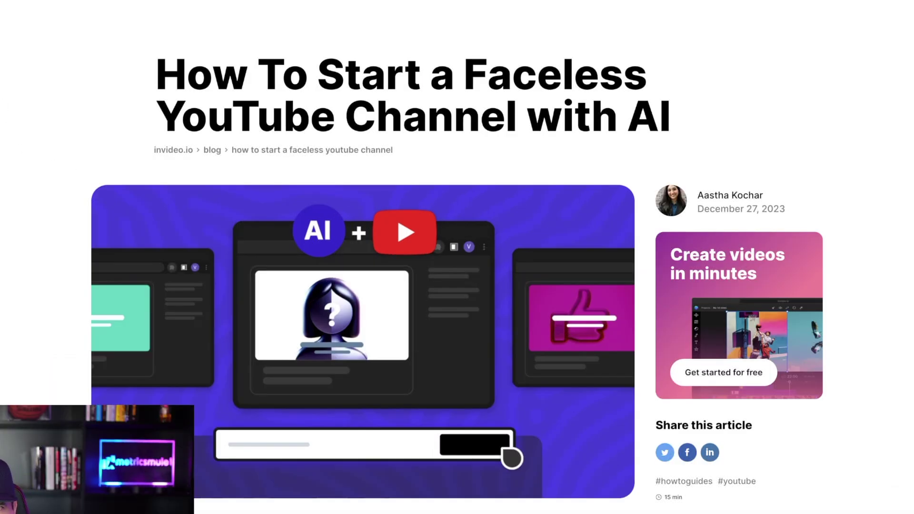
Step: Ask Video Maker for a faceless YouTube channel video under 90 seconds with 5 tips from the invideo article and an excited American female voice, and open it
scroll(117, 180, "up", 5)
scroll(116, 180, "down", 1)
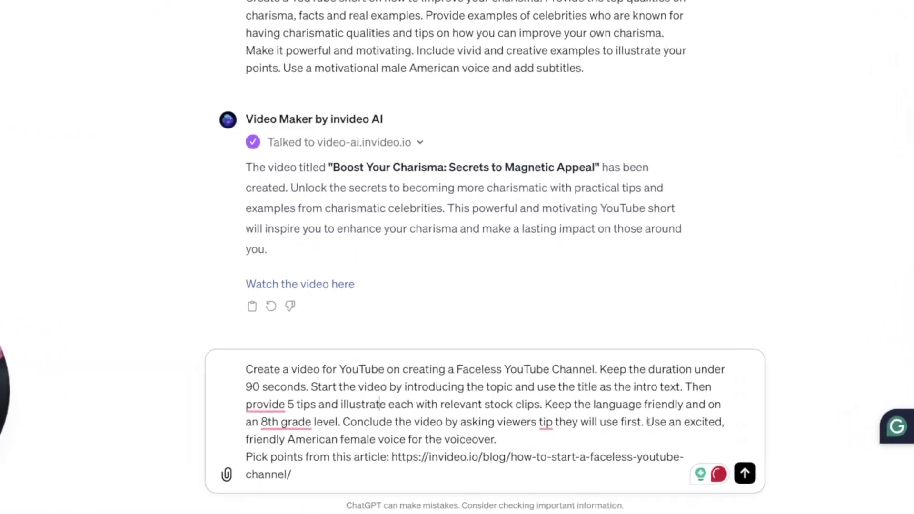
left_click_drag(643, 444, 671, 453)
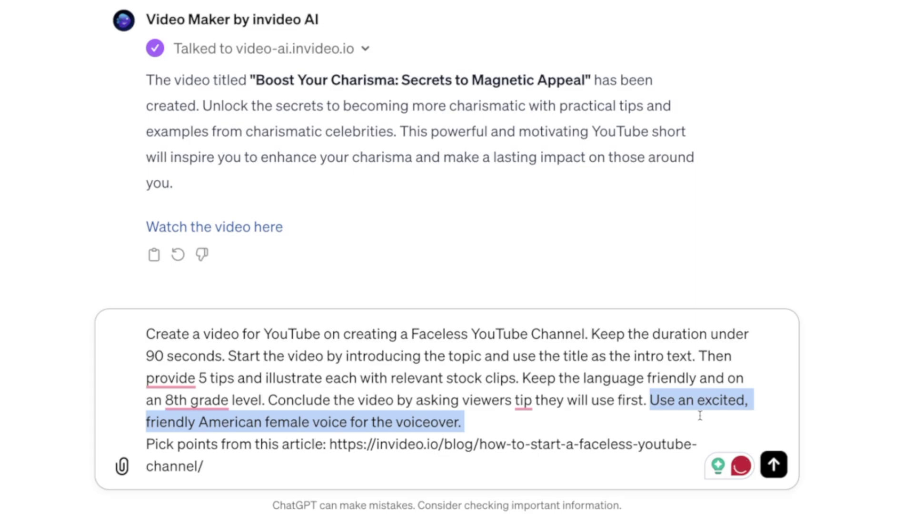
left_click(355, 358)
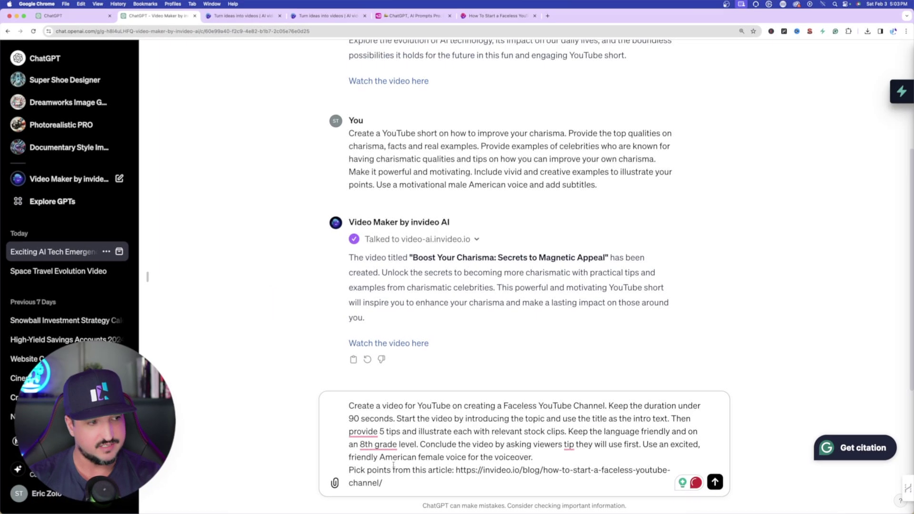
key("Return")
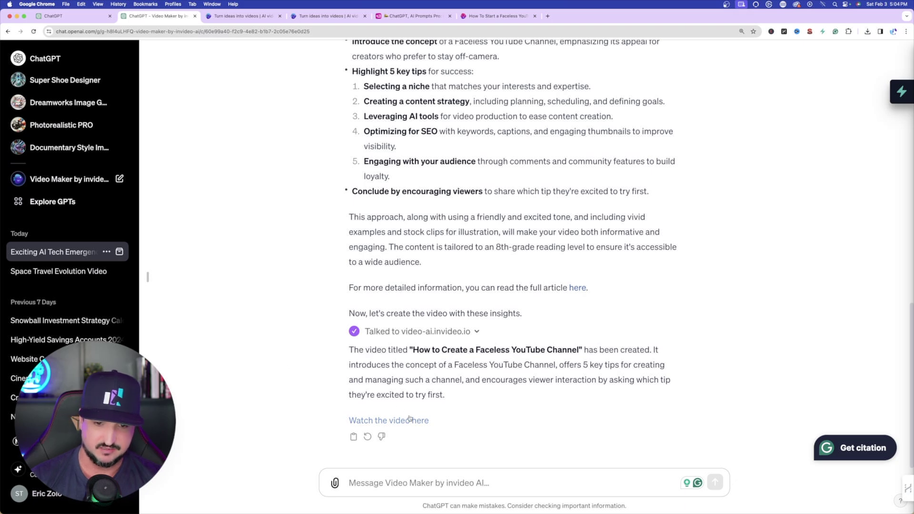
left_click(408, 420)
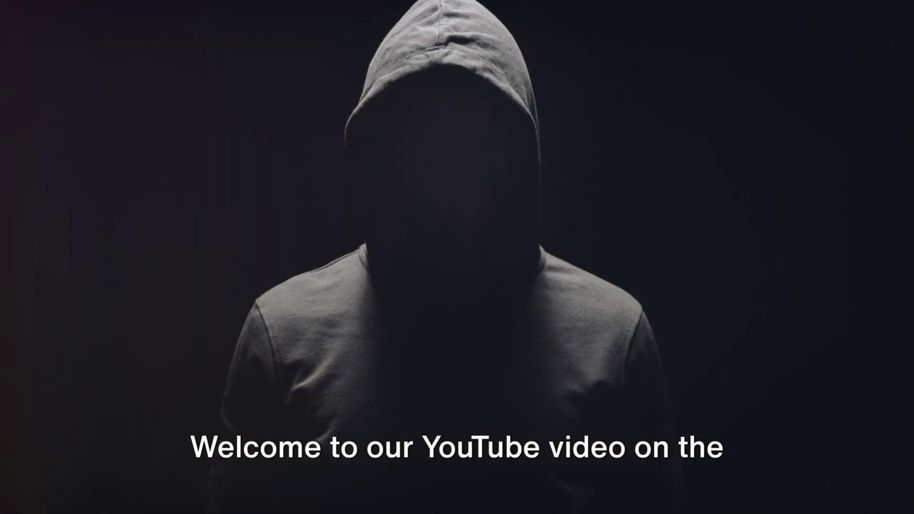